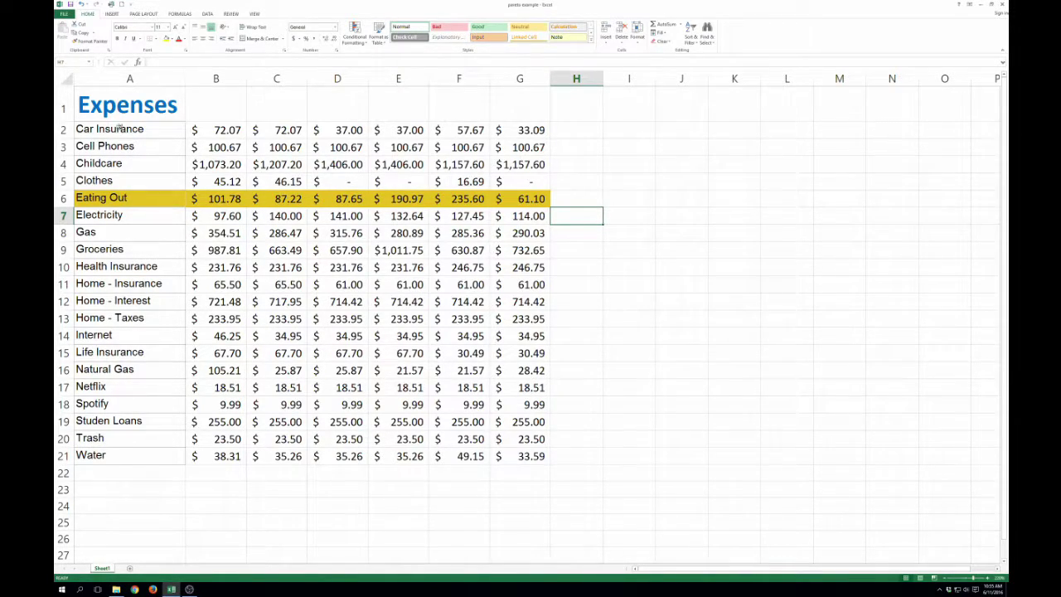
# Enter the month headings Jan and Feb in cells B1 and C1 above the expense amounts
pyautogui.moveTo(119, 129); pyautogui.dragTo(111, 457)
pyautogui.moveTo(230, 110); pyautogui.dragTo(515, 107)
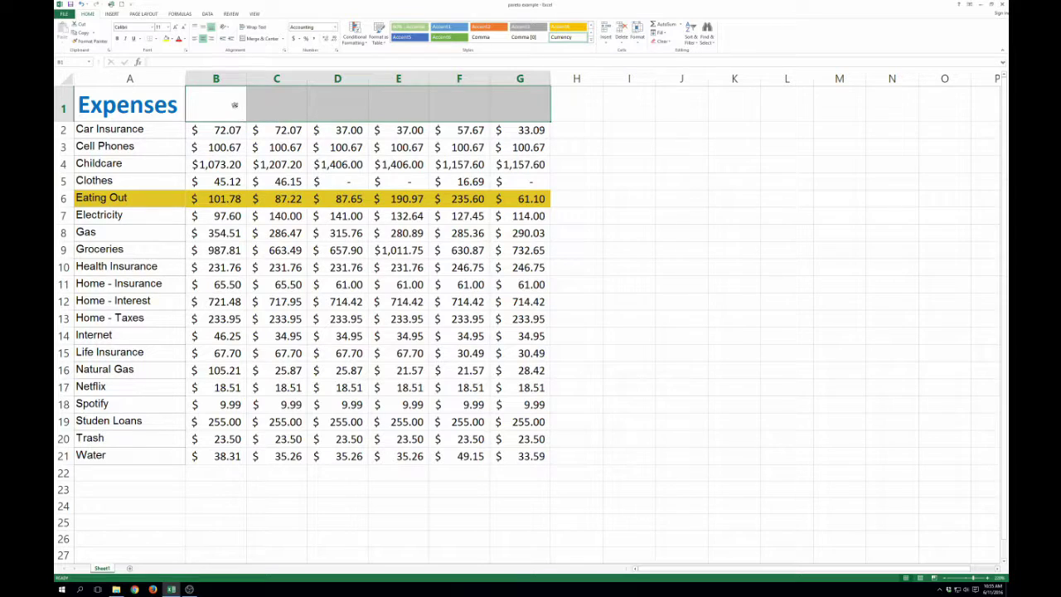
pyautogui.click(224, 78)
pyautogui.click(229, 105)
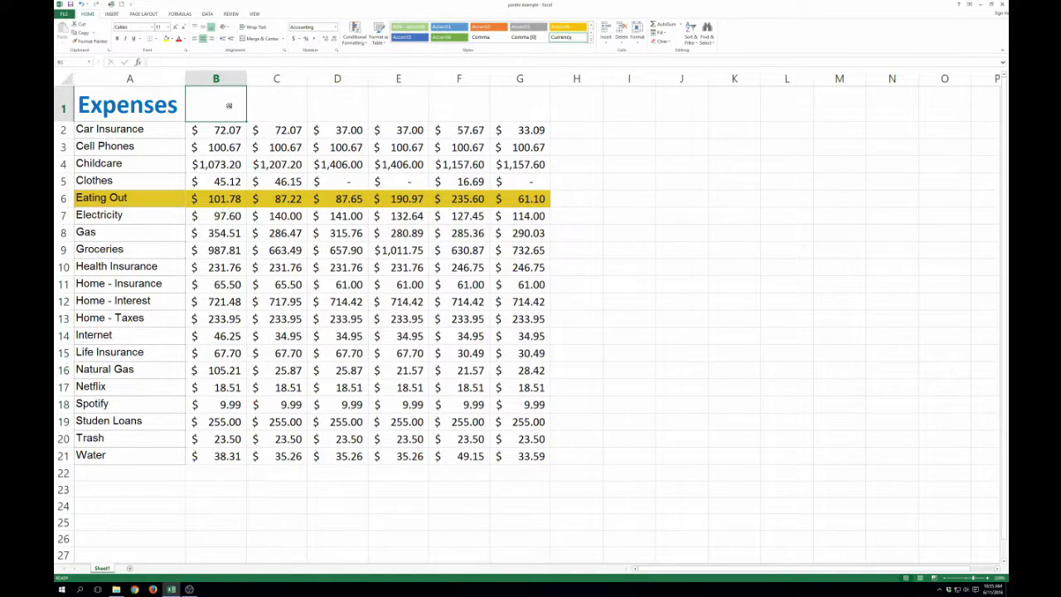
pyautogui.write('Jan')
pyautogui.press('Tab')
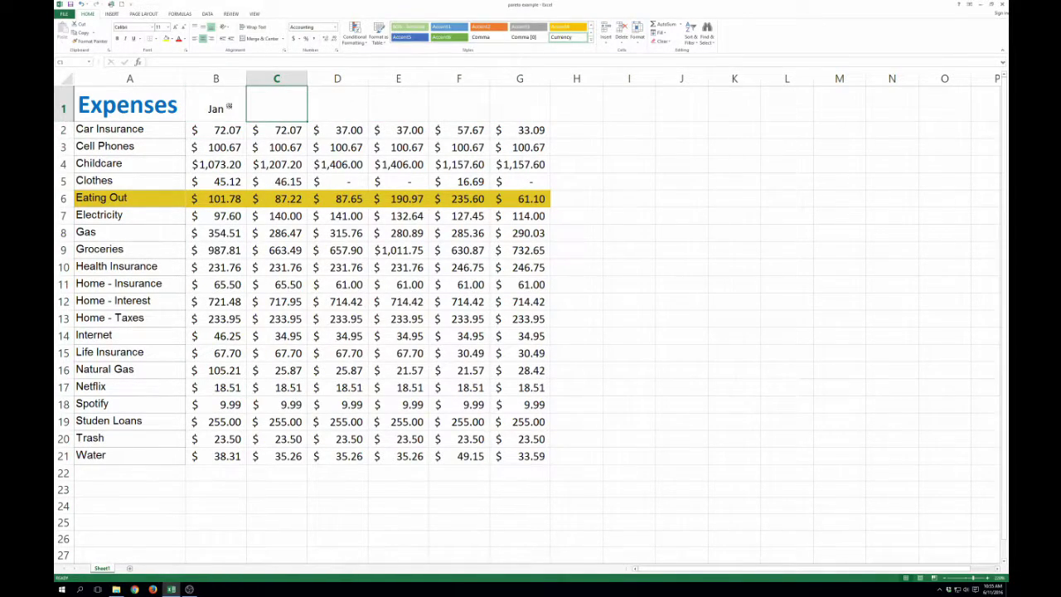
pyautogui.write('Feb')
pyautogui.write('feb')
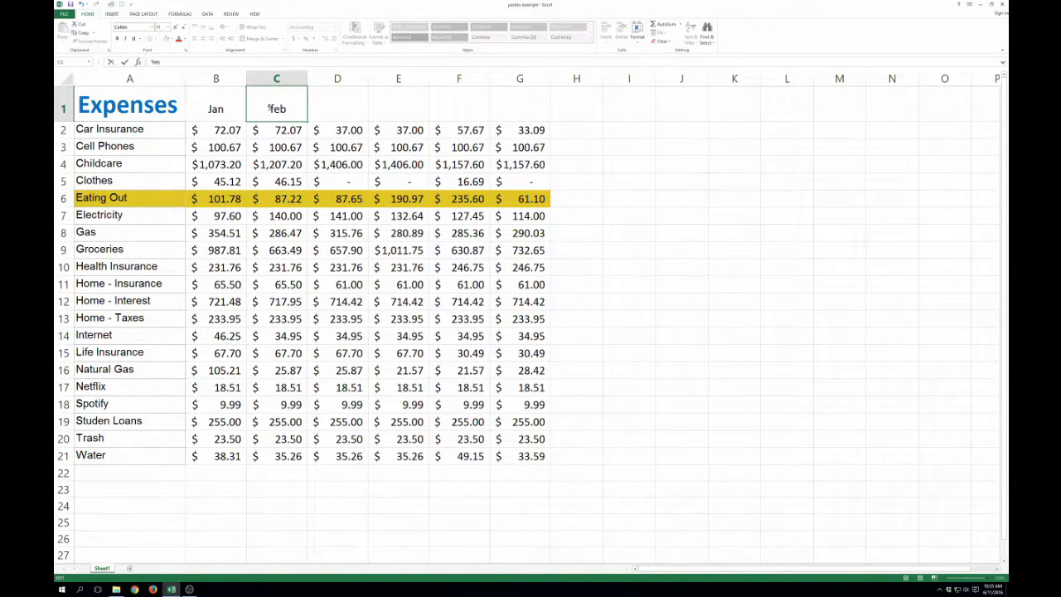
pyautogui.write('F')
pyautogui.press('Delete')
pyautogui.press('Return')
# Extend the Jan and Feb headings as a month series across row 1 through Jun in G1
pyautogui.moveTo(217, 109)
pyautogui.mouseDown()
pyautogui.moveTo(282, 110)
pyautogui.moveTo(217, 109)
pyautogui.mouseUp()
pyautogui.click(310, 126)
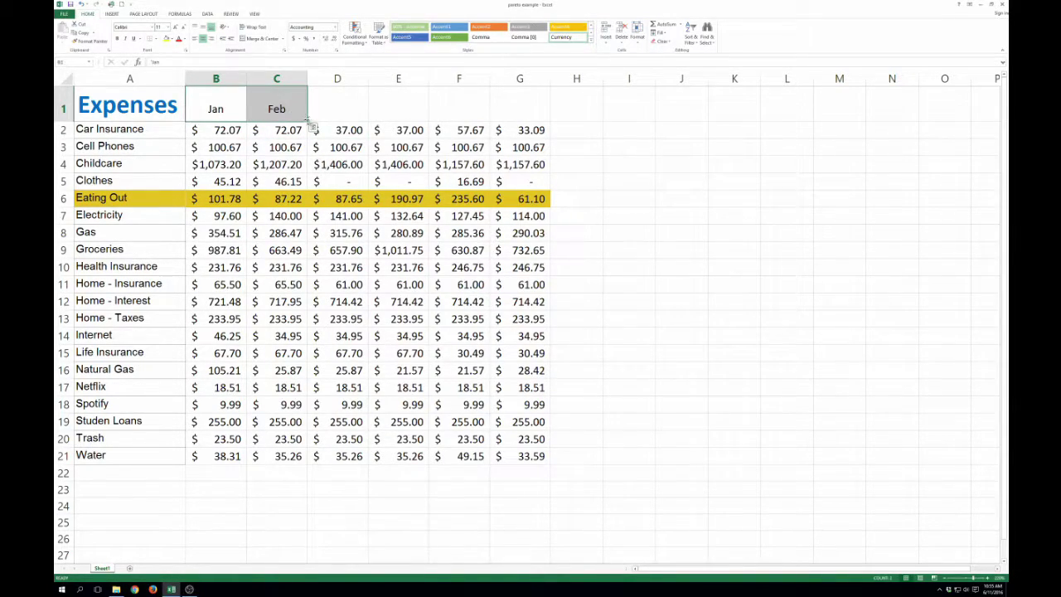
pyautogui.moveTo(309, 126); pyautogui.dragTo(552, 124)
pyautogui.click(594, 159)
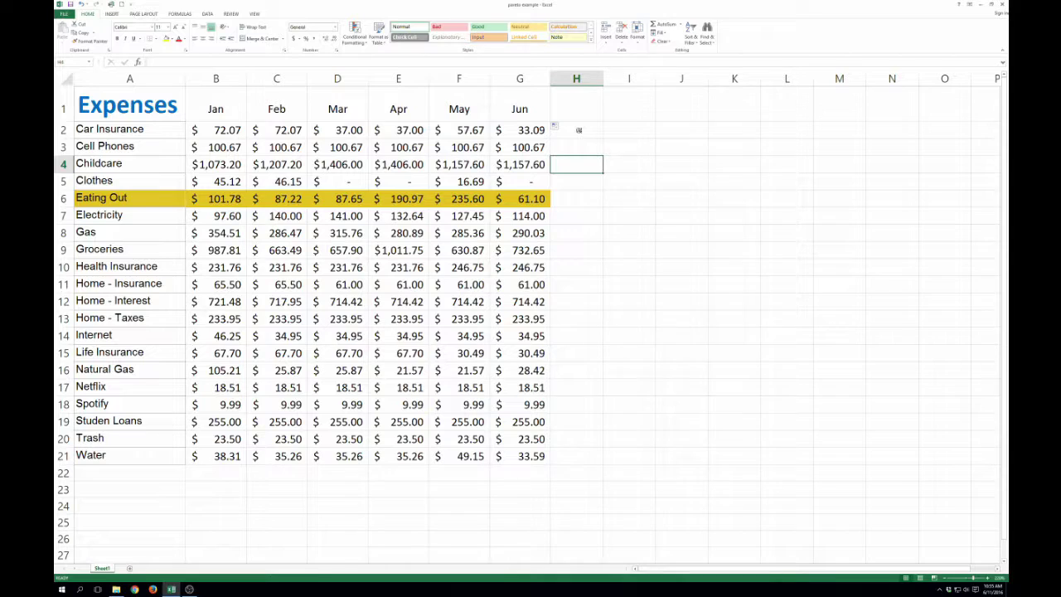
# Calculate the Car Insurance average in H2 with the formula =AVERAGE(B2:G2)
pyautogui.click(579, 130)
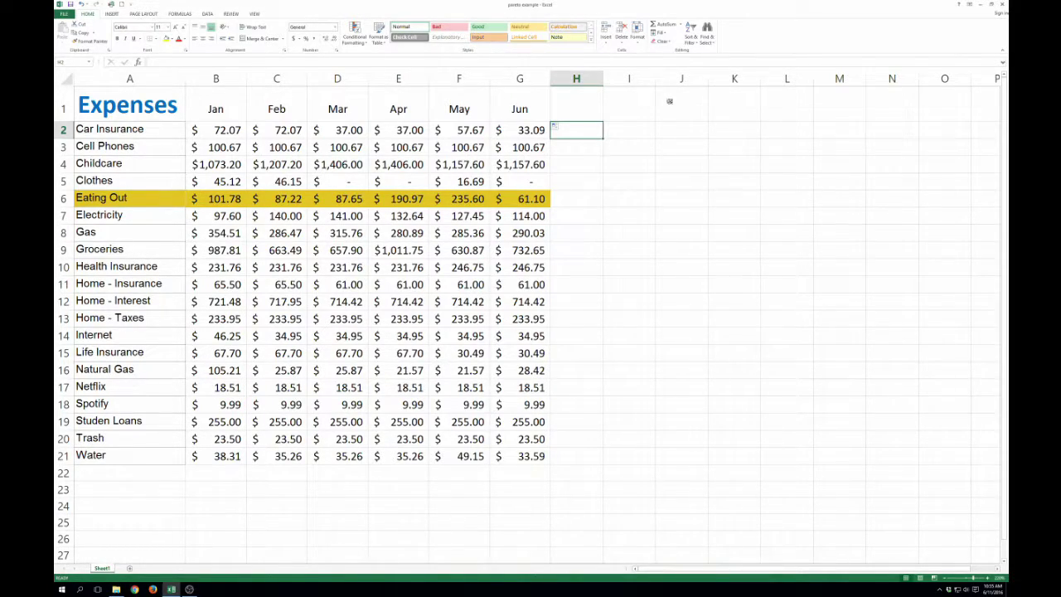
pyautogui.write('=')
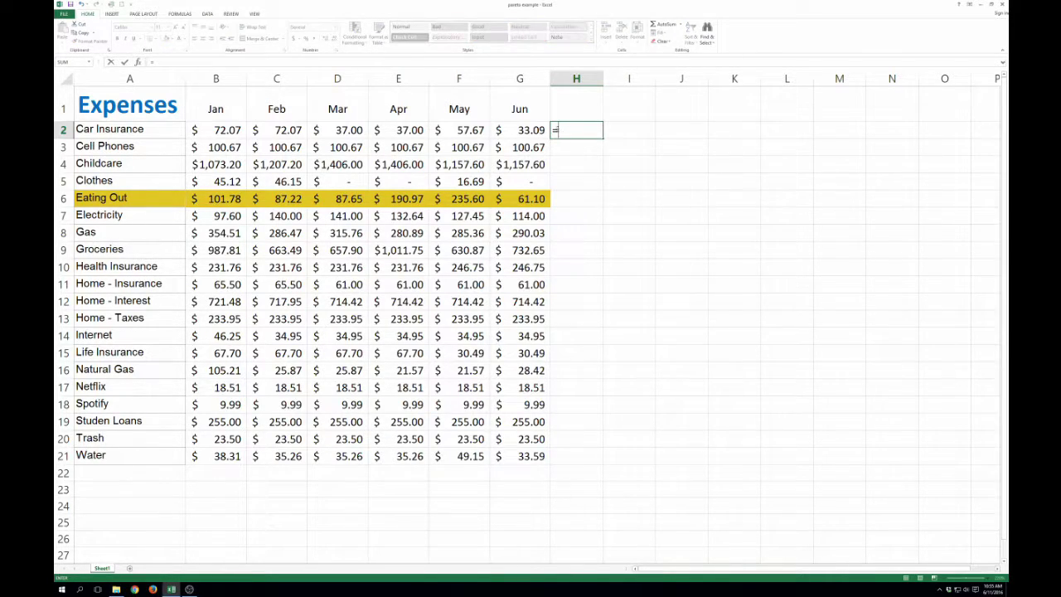
pyautogui.write('average(')
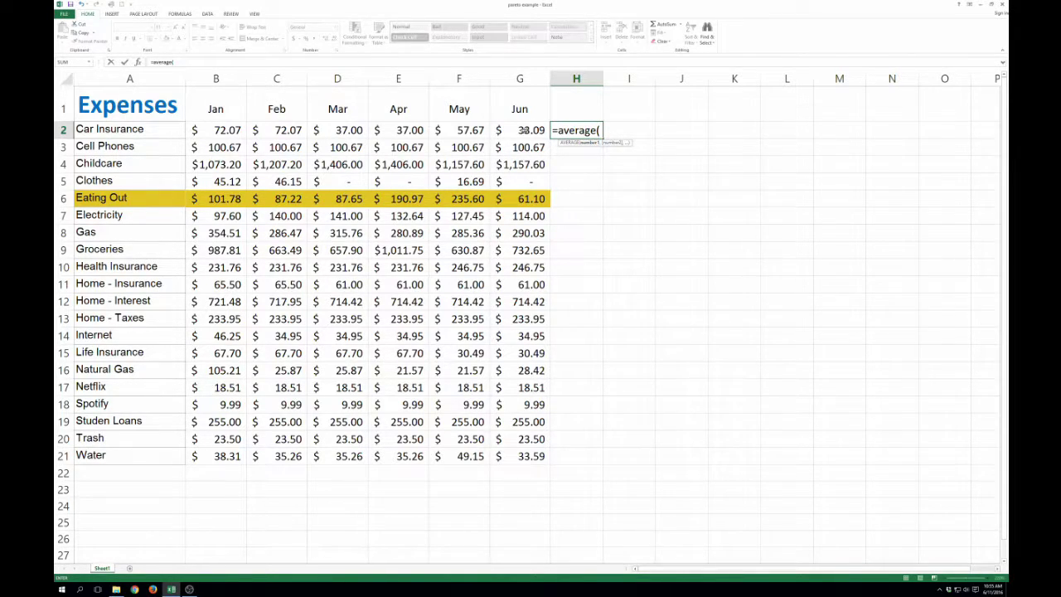
pyautogui.moveTo(525, 130); pyautogui.dragTo(231, 130)
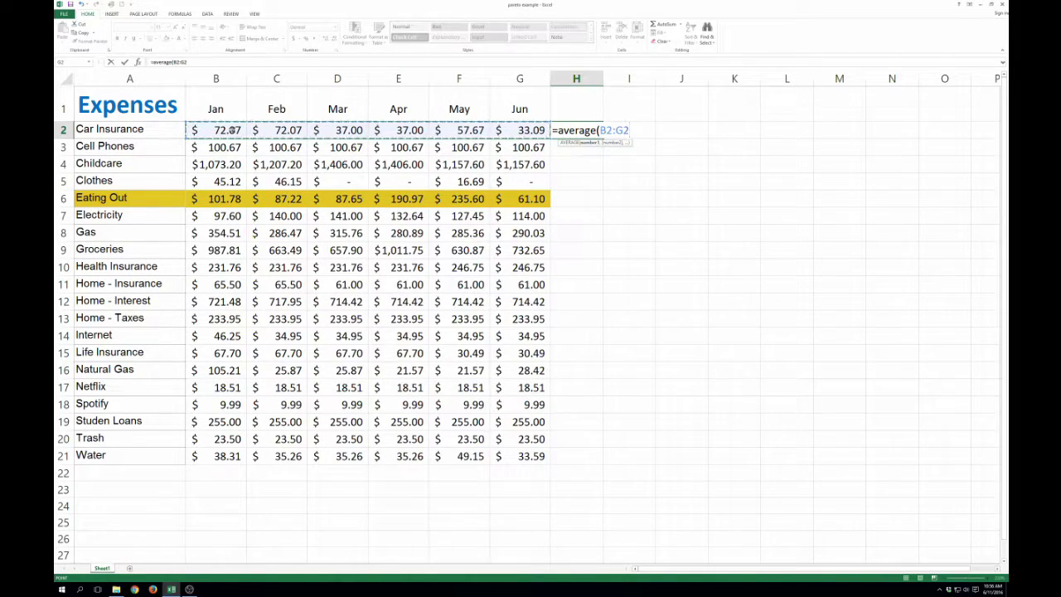
pyautogui.write(')')
pyautogui.press('Return')
pyautogui.click(588, 133)
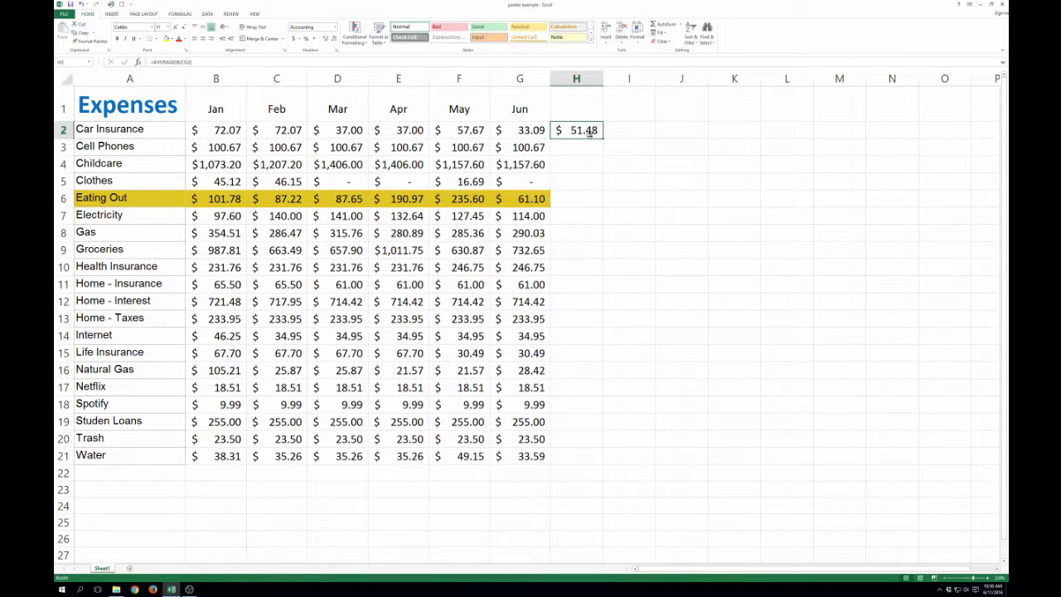
# Enter the heading Average in cell H1
pyautogui.click(572, 111)
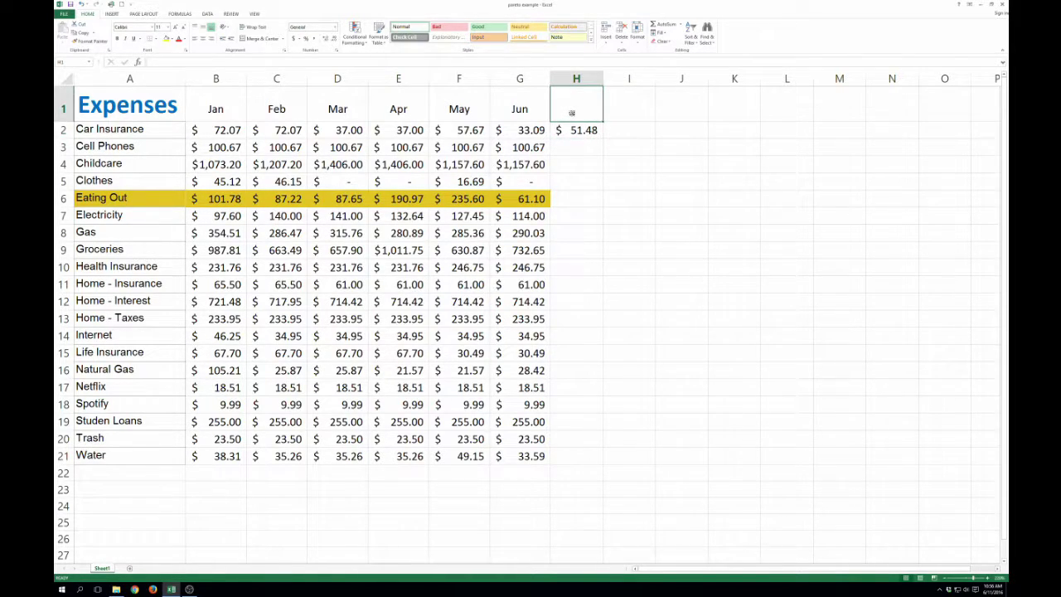
pyautogui.write('Average')
pyautogui.press('Return')
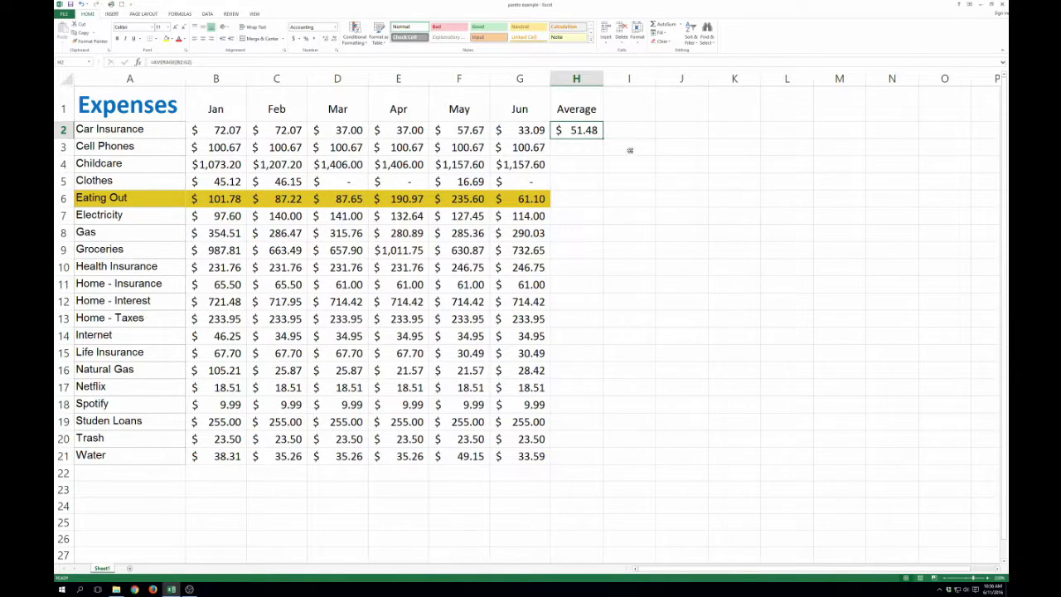
# Copy the average formula from H2 down through H21 and fit column H's width to its contents
pyautogui.moveTo(568, 156); pyautogui.dragTo(578, 133)
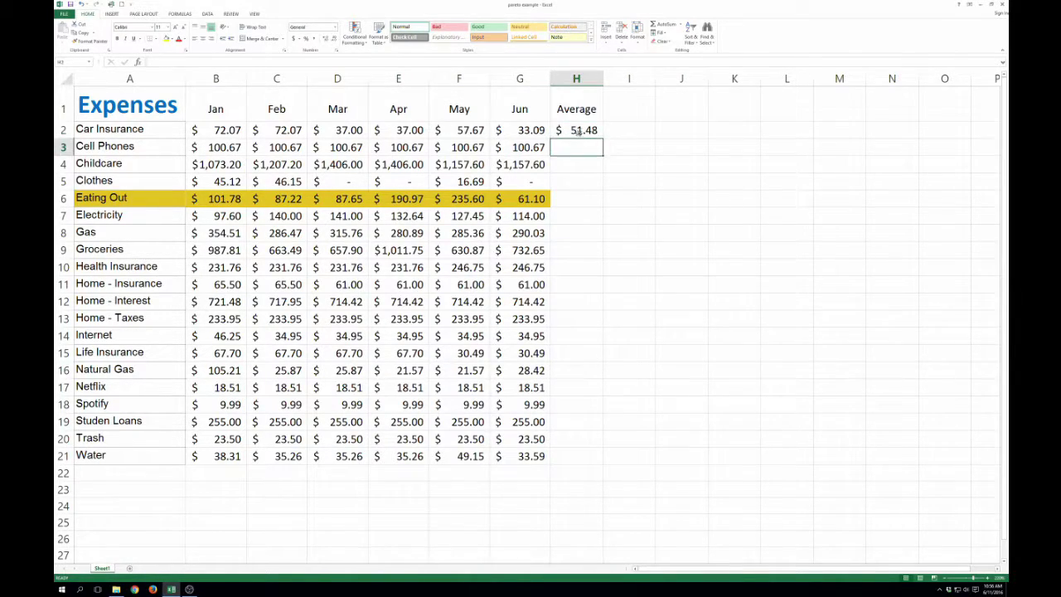
pyautogui.click(596, 133)
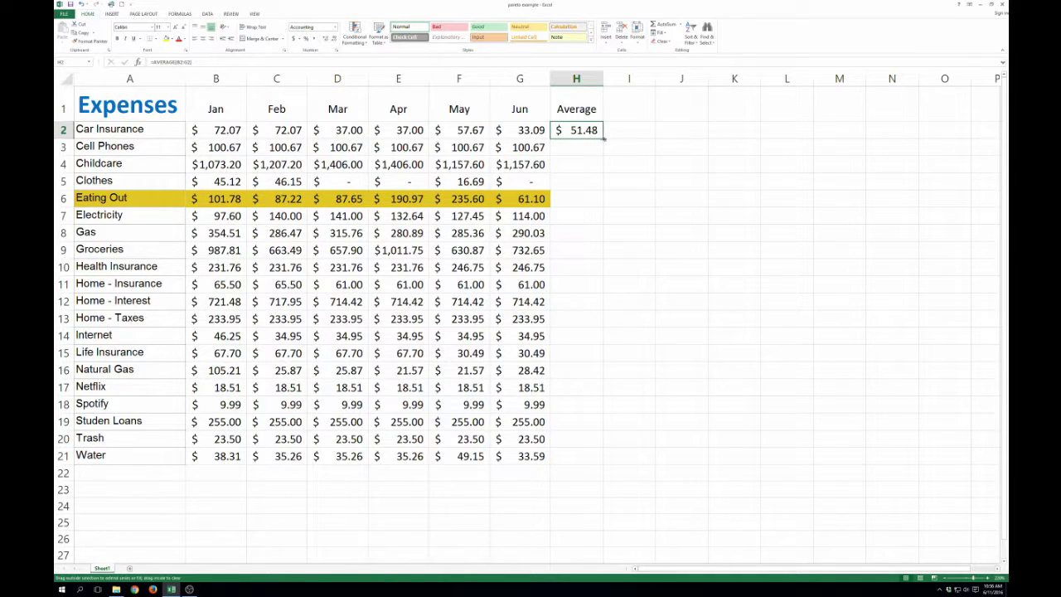
pyautogui.moveTo(604, 138); pyautogui.dragTo(593, 470)
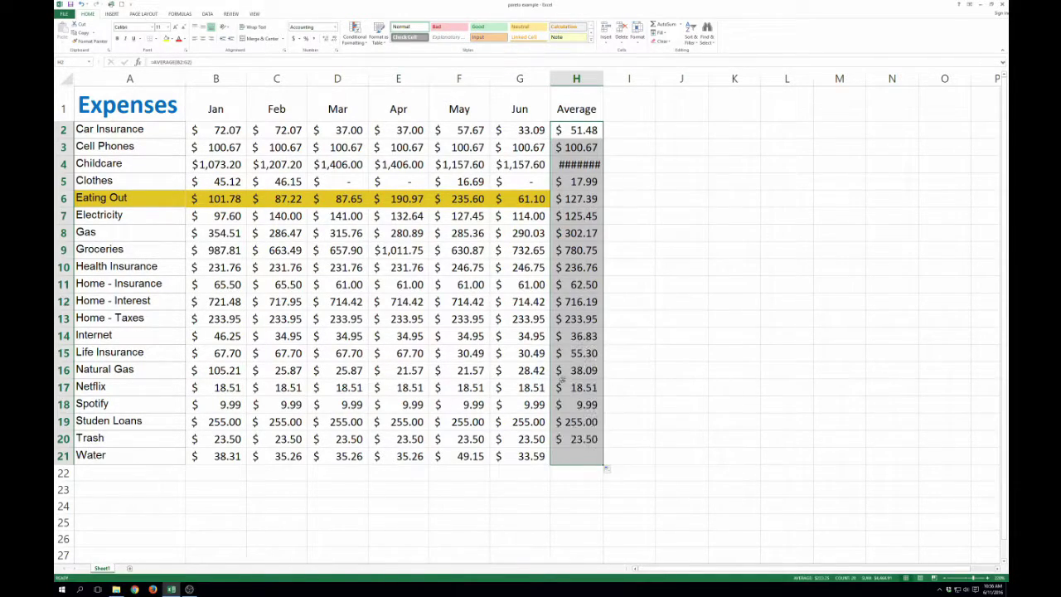
pyautogui.doubleClick(603, 77)
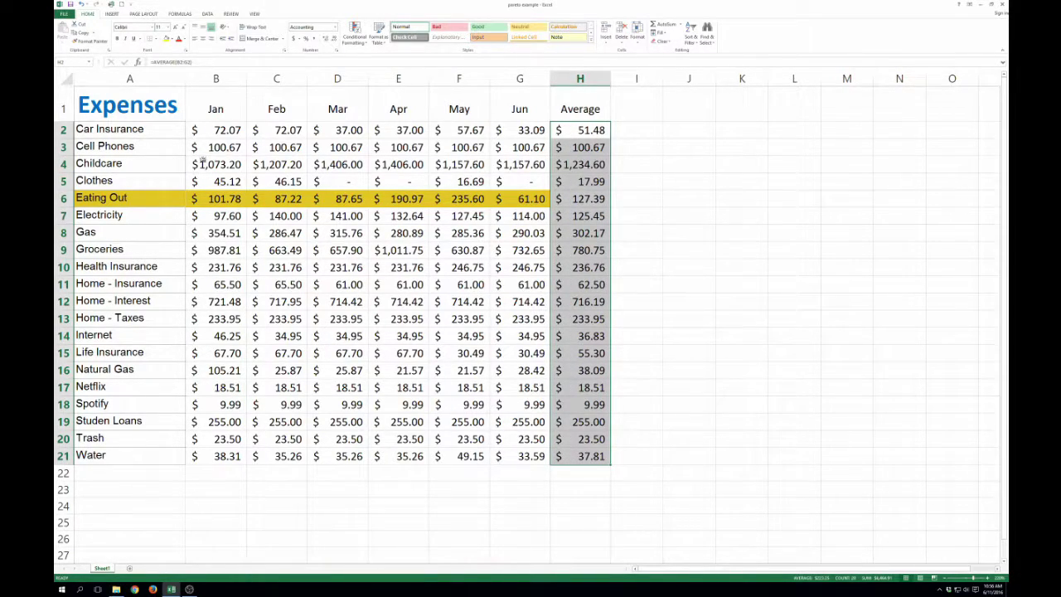
pyautogui.moveTo(211, 164); pyautogui.dragTo(544, 165)
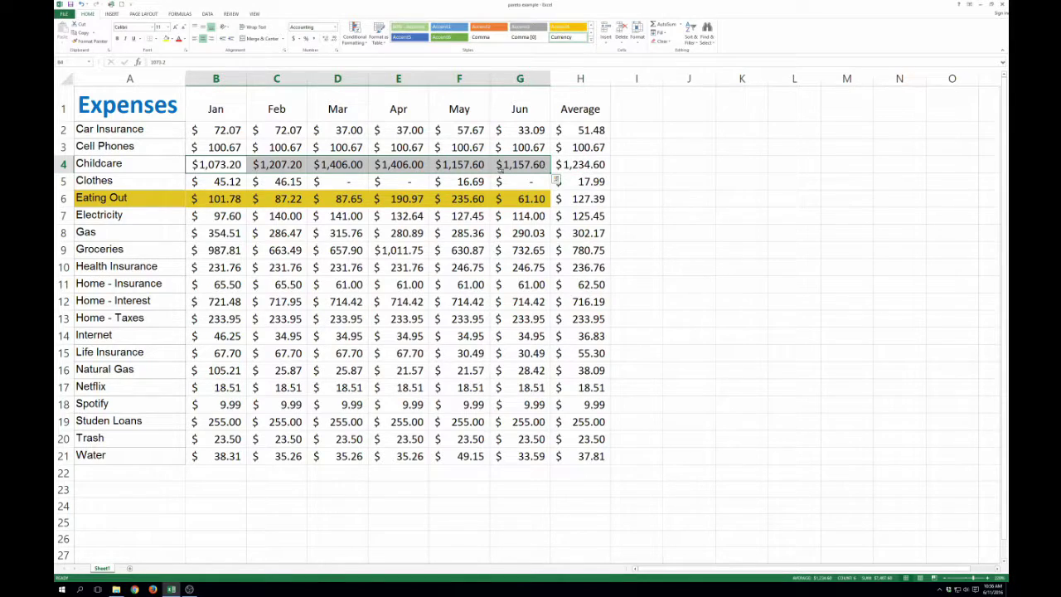
pyautogui.click(715, 344)
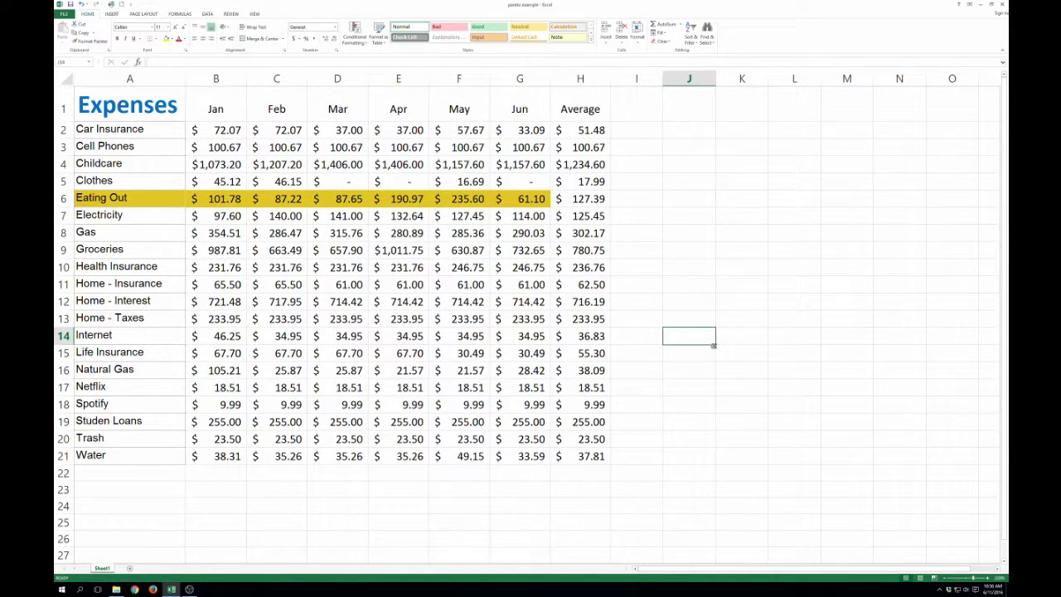
# Shade the average values in H2:H21 with a light green fill
pyautogui.moveTo(597, 458); pyautogui.dragTo(584, 130)
pyautogui.click(174, 39)
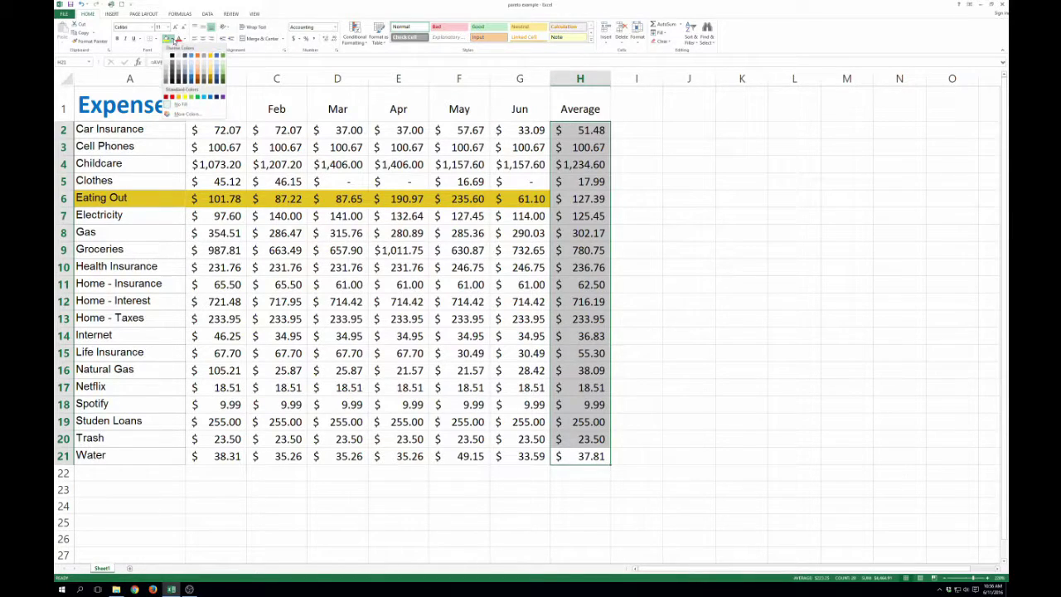
pyautogui.click(222, 62)
pyautogui.click(740, 200)
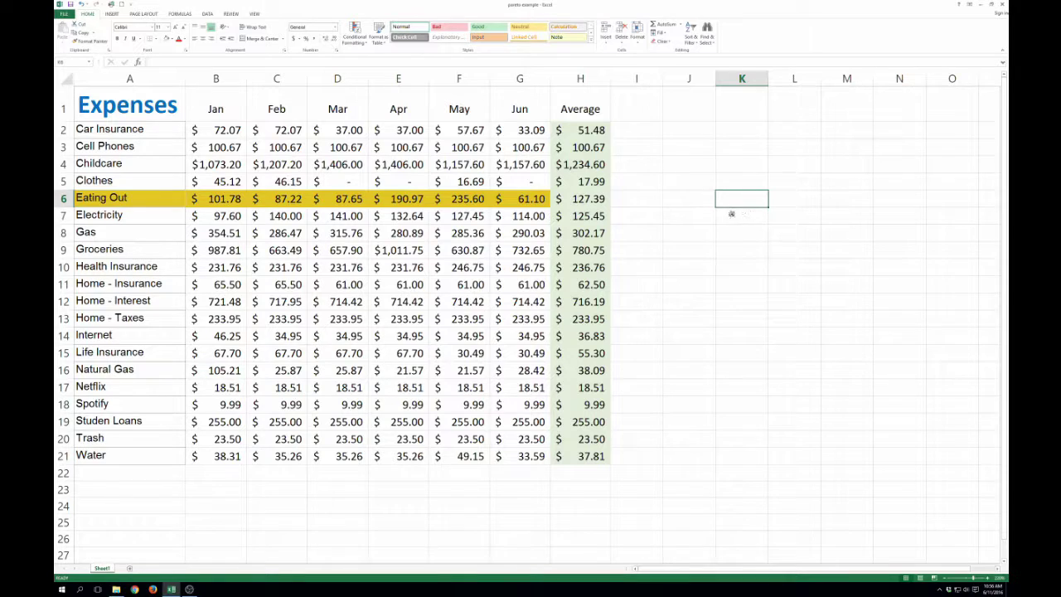
# Apply all borders to the expense data in A2:H21
pyautogui.moveTo(584, 455)
pyautogui.mouseDown()
pyautogui.moveTo(234, 200)
pyautogui.moveTo(207, 131)
pyautogui.moveTo(125, 130)
pyautogui.mouseUp()
pyautogui.click(156, 39)
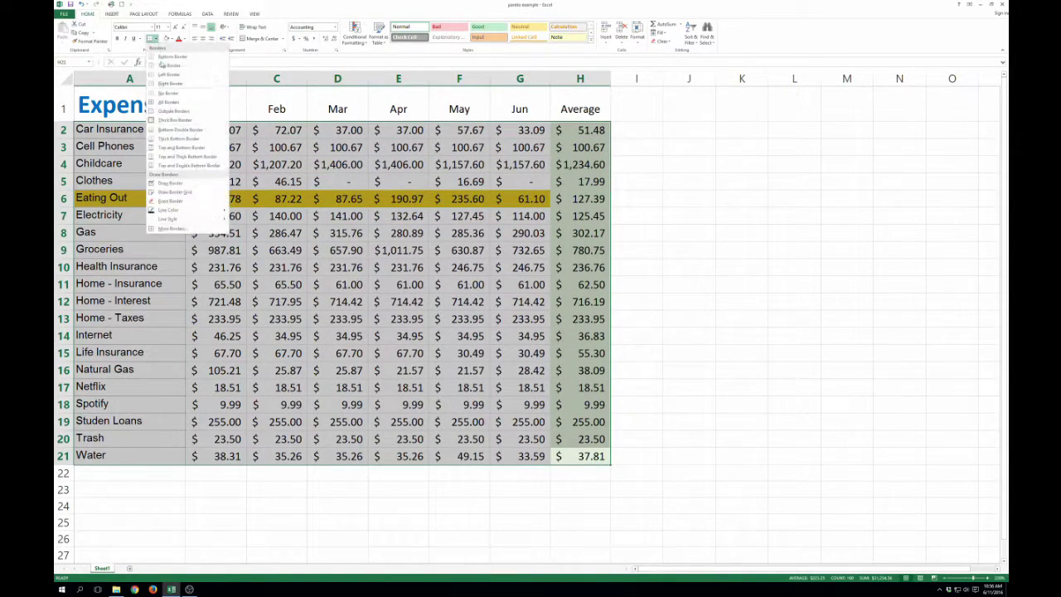
pyautogui.click(184, 107)
pyautogui.click(742, 227)
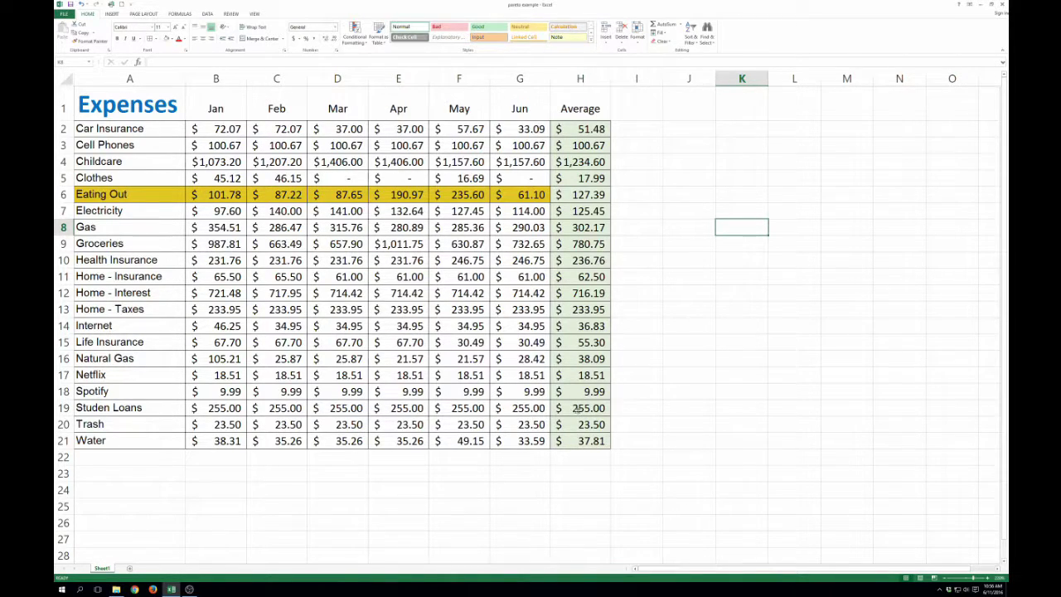
# Sort the expense table A1:H21, treating row 1 as headers, by the Average column's values from largest to smallest
pyautogui.moveTo(586, 442); pyautogui.dragTo(154, 117)
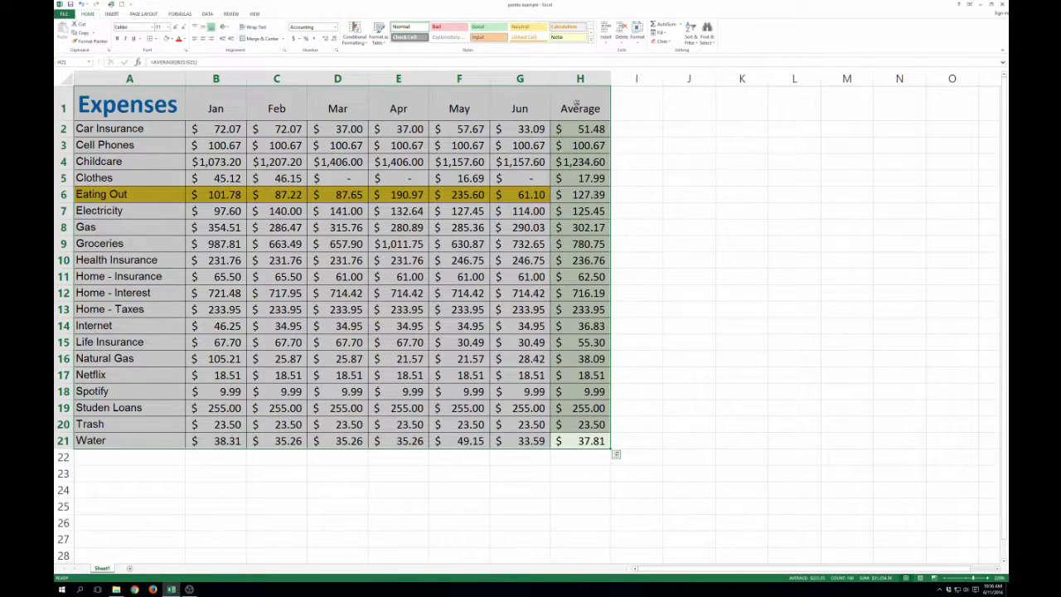
pyautogui.click(208, 14)
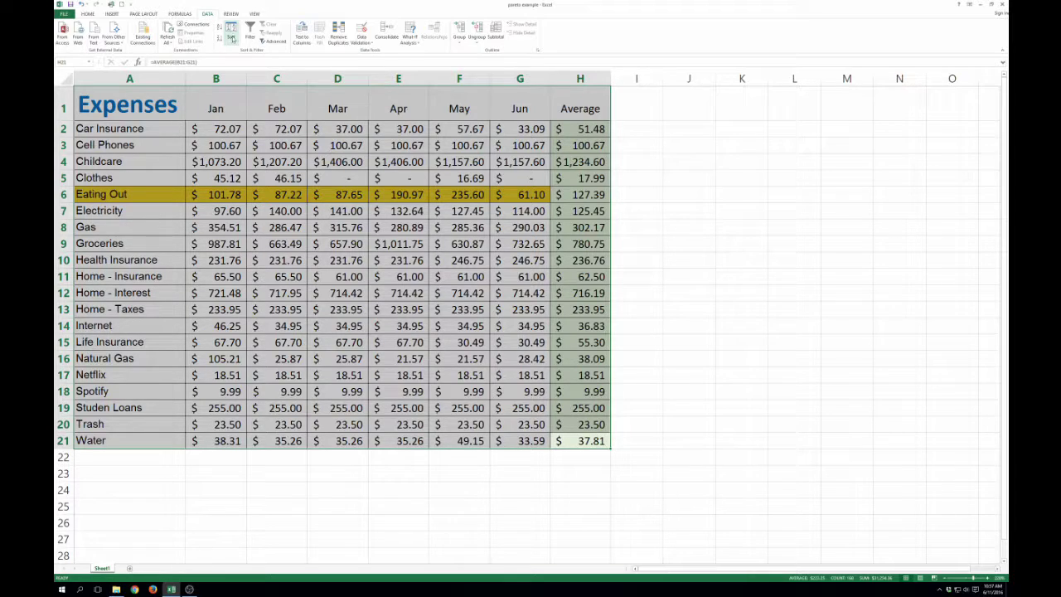
pyautogui.click(231, 30)
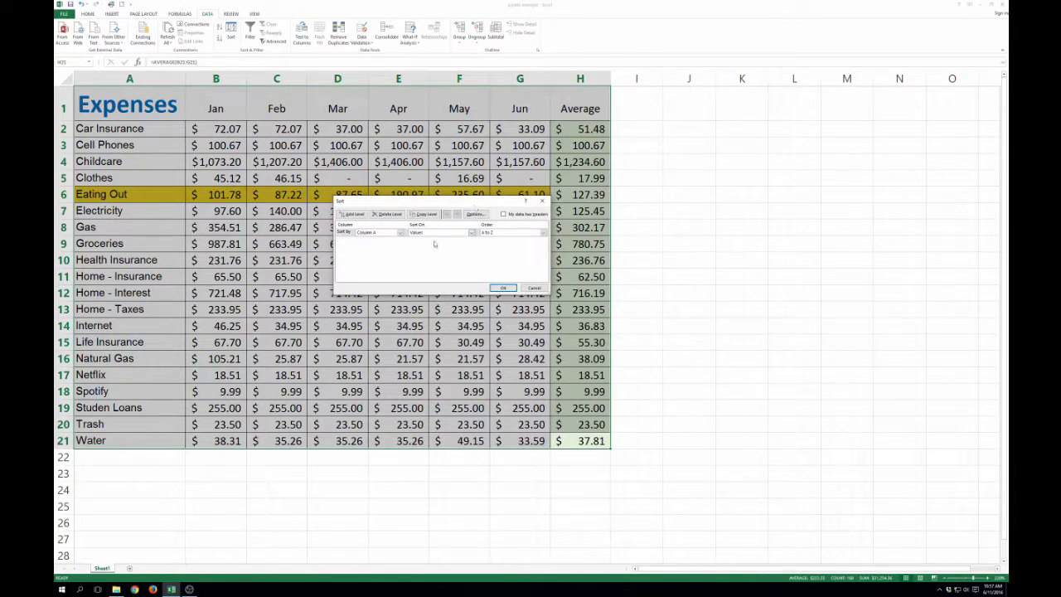
pyautogui.click(514, 215)
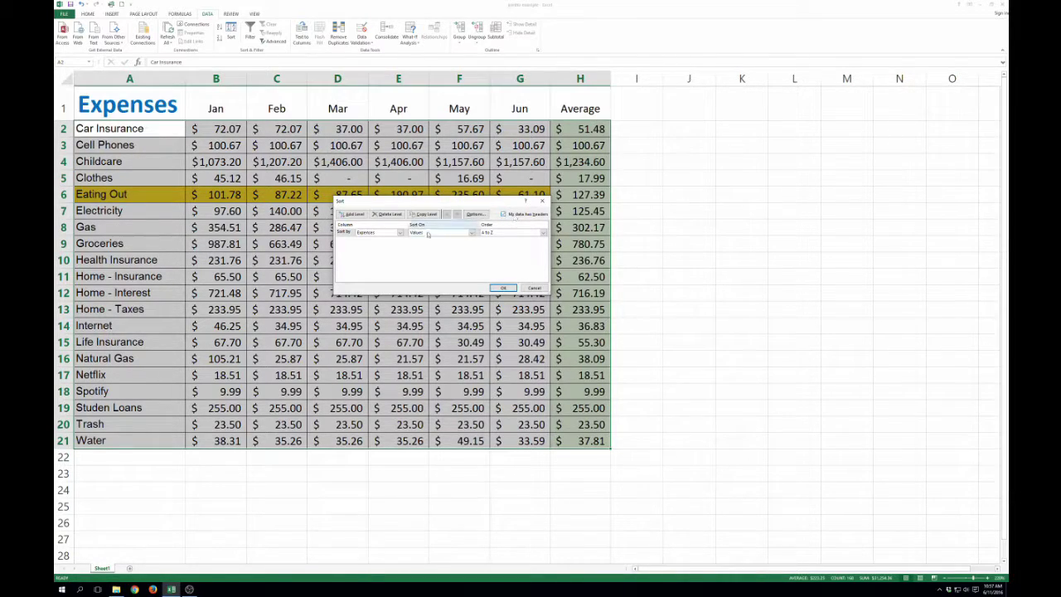
pyautogui.click(401, 232)
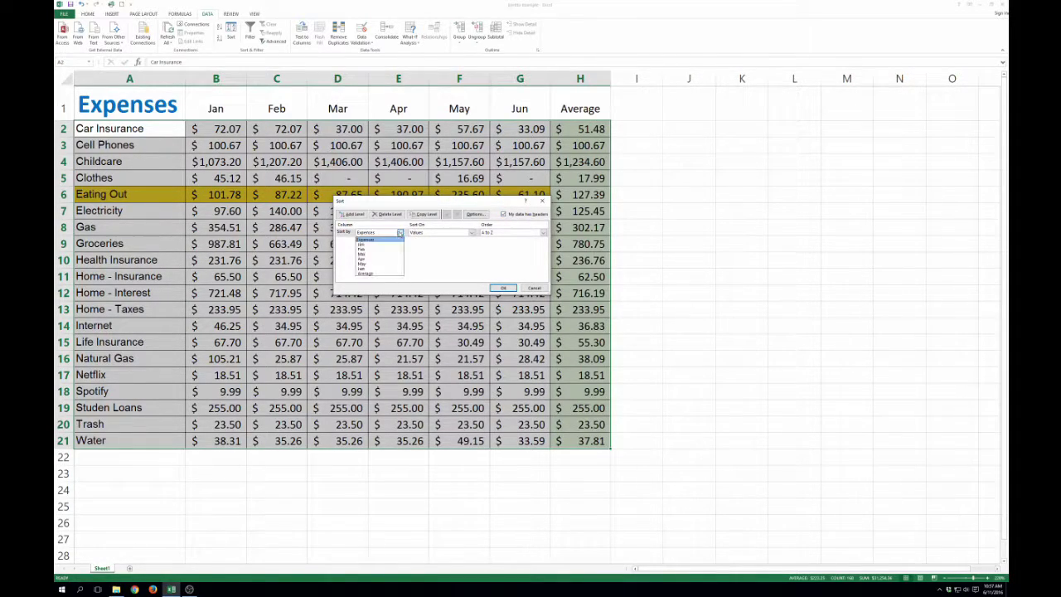
pyautogui.click(364, 273)
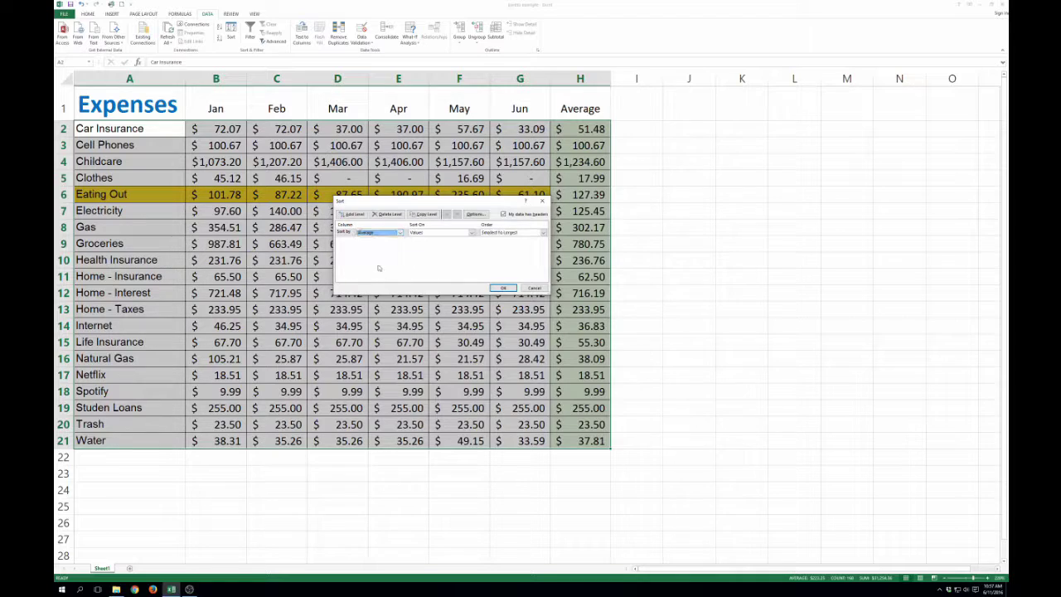
pyautogui.click(499, 233)
pyautogui.click(502, 249)
pyautogui.click(503, 288)
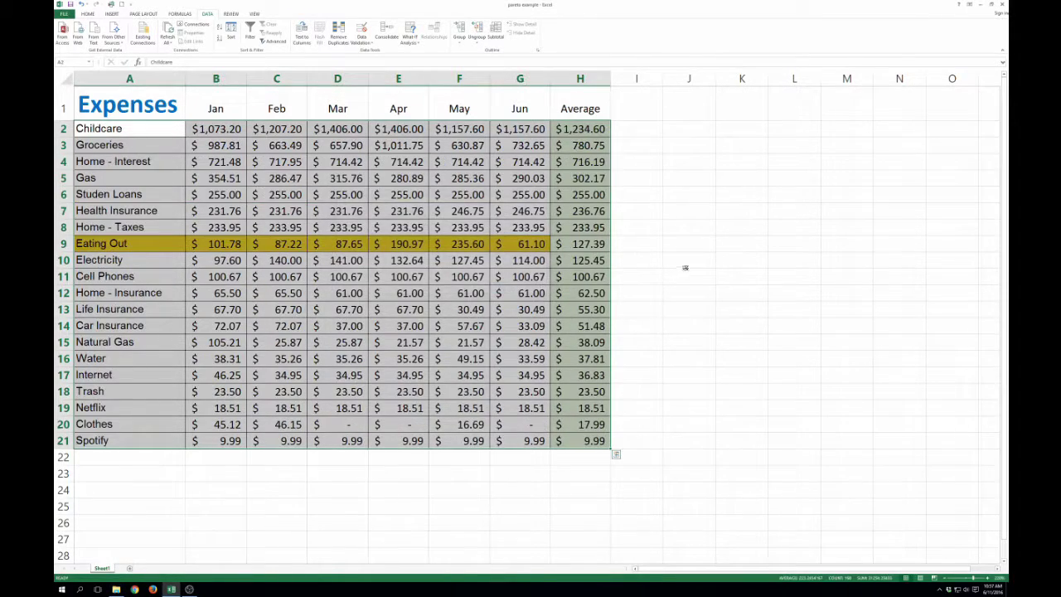
pyautogui.click(685, 267)
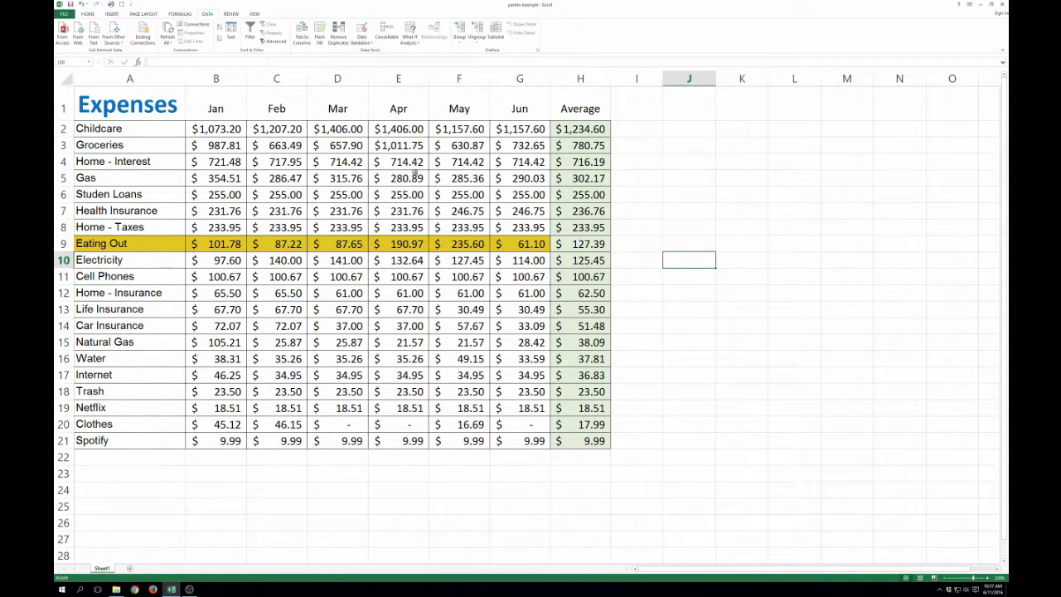
pyautogui.click(129, 125)
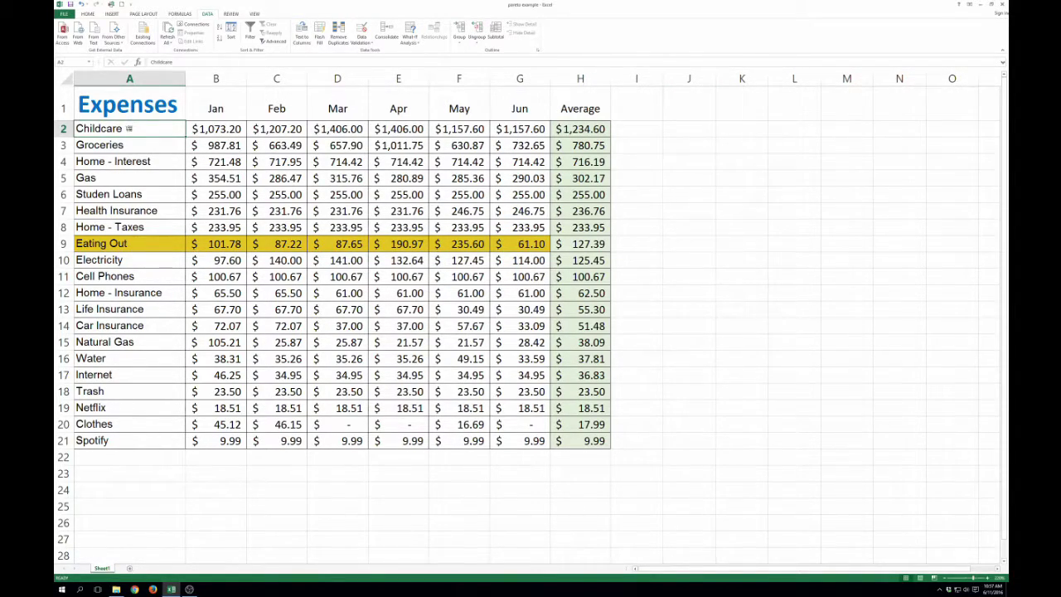
pyautogui.click(128, 140)
pyautogui.click(142, 165)
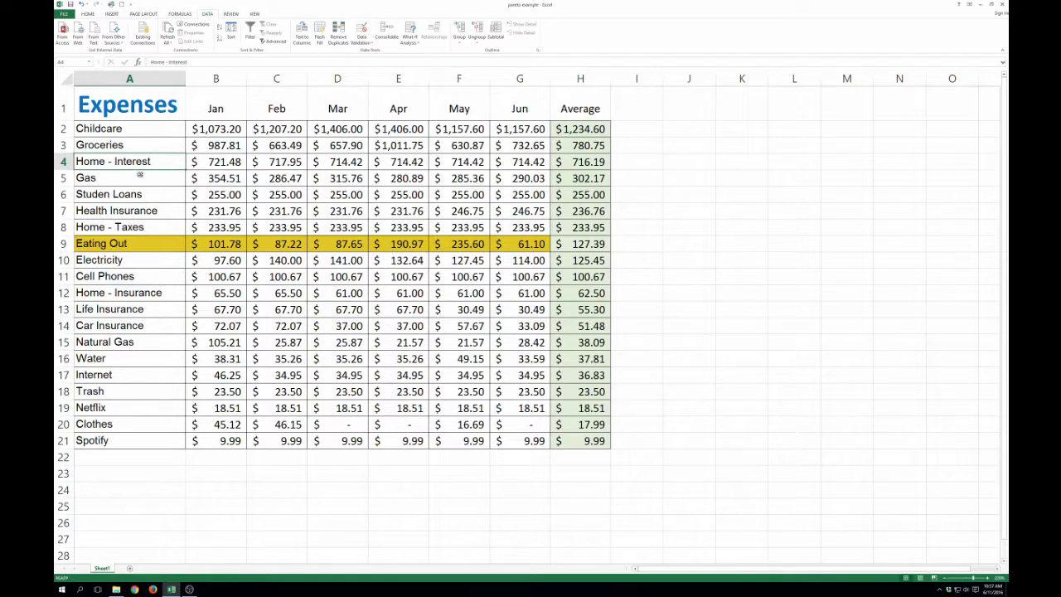
pyautogui.click(140, 175)
pyautogui.click(138, 194)
pyautogui.click(139, 214)
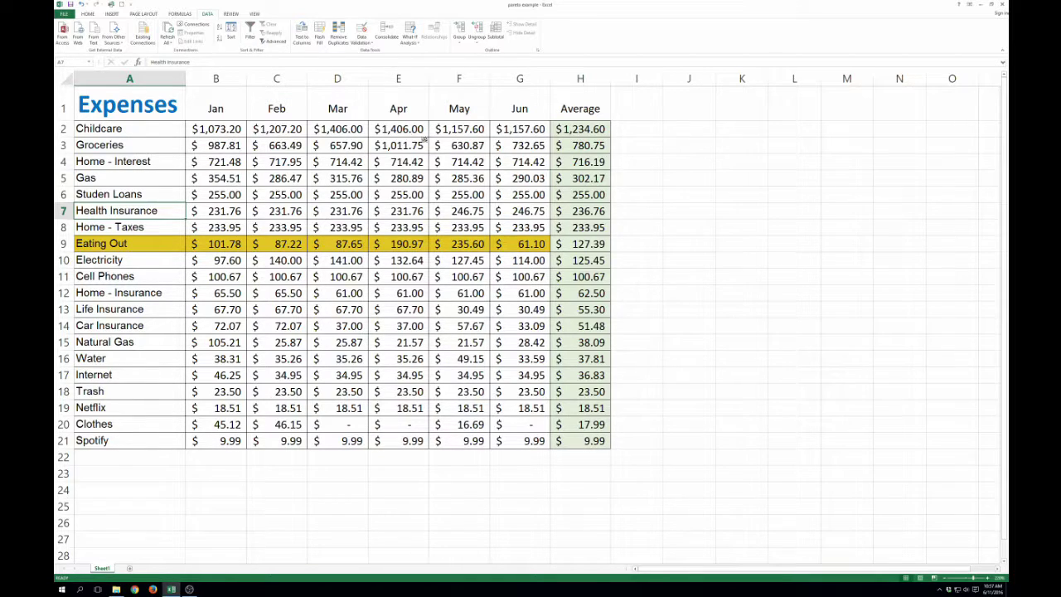
# Insert a 2-D clustered column chart of the expense table and move it slightly across the sheet
pyautogui.click(112, 14)
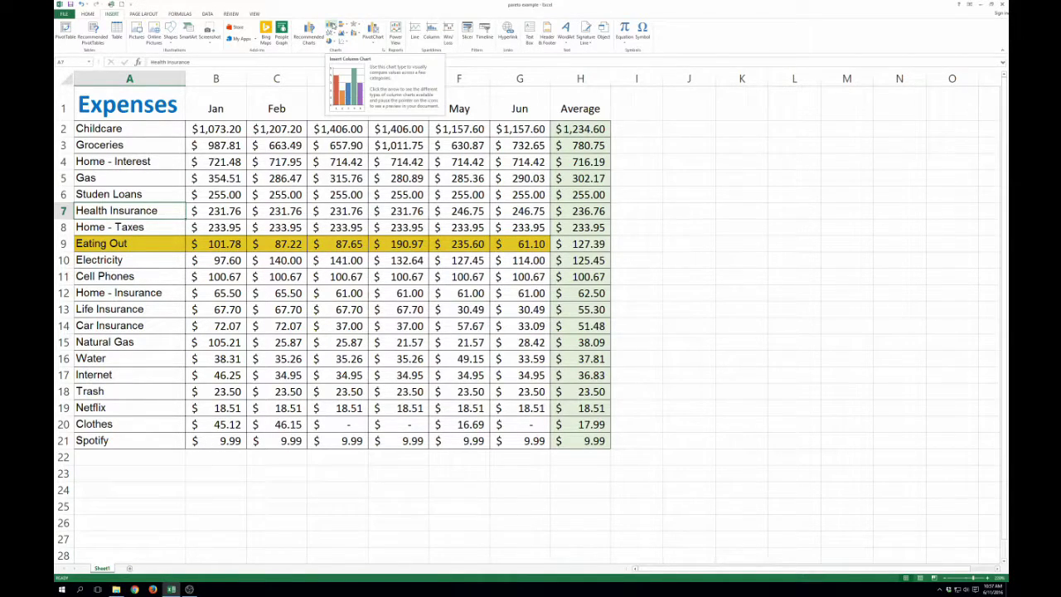
pyautogui.click(331, 26)
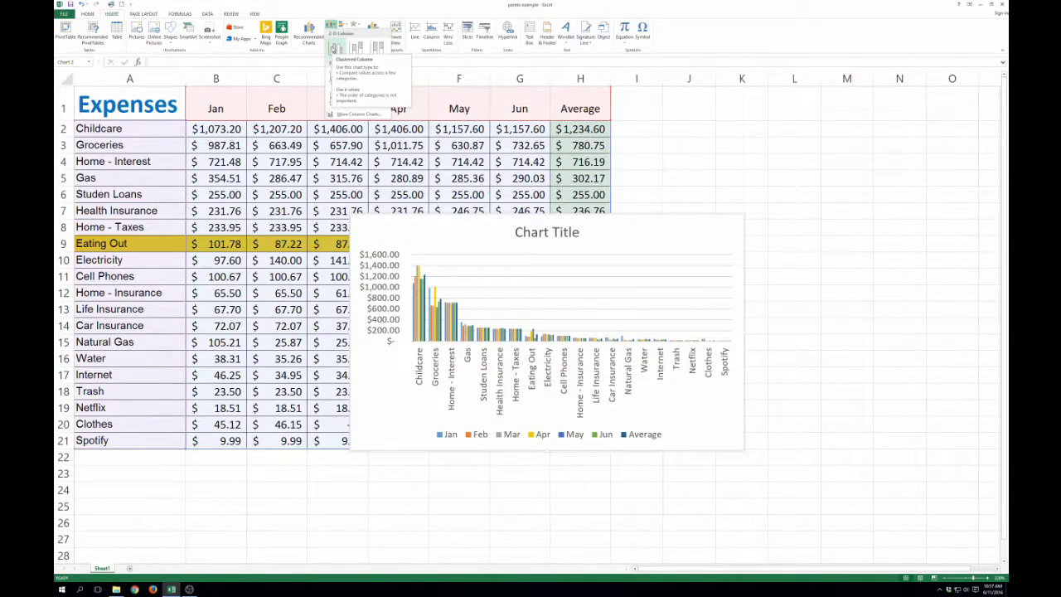
pyautogui.click(334, 48)
pyautogui.moveTo(461, 218); pyautogui.dragTo(497, 220)
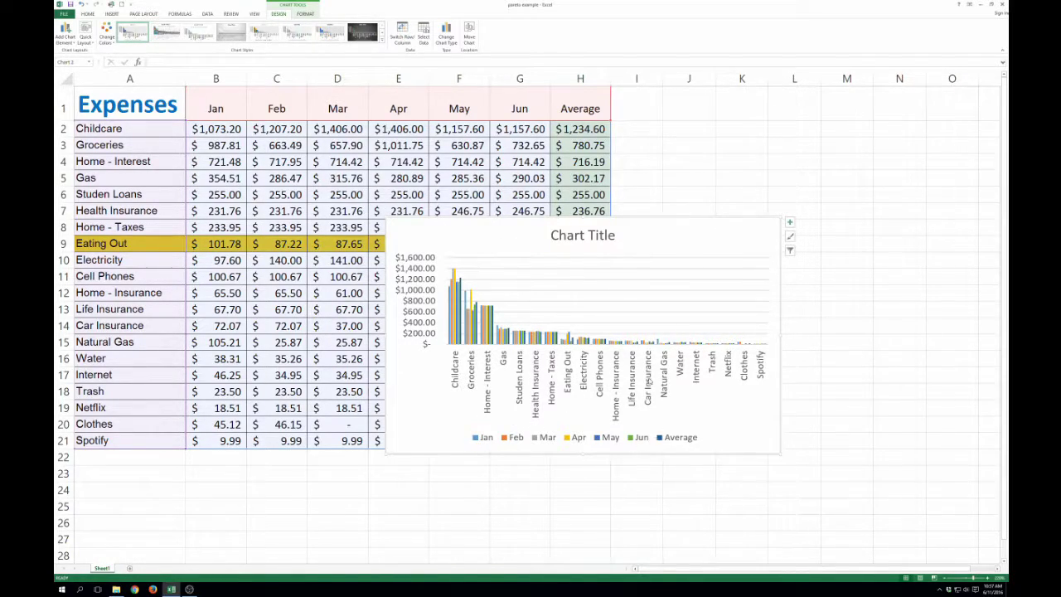
# Remove all the existing series, Jan through Jun and Average, from the chart's data source
pyautogui.click(424, 30)
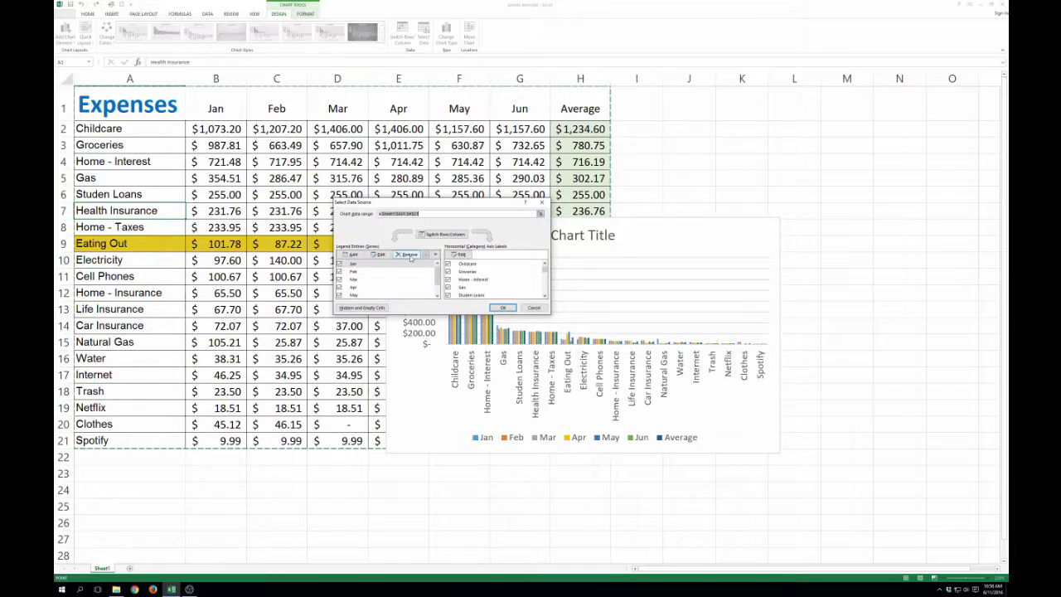
pyautogui.click(409, 255)
pyautogui.click(409, 254)
pyautogui.click(409, 255)
pyautogui.click(410, 254)
pyautogui.click(410, 254)
pyautogui.click(409, 255)
pyautogui.click(409, 254)
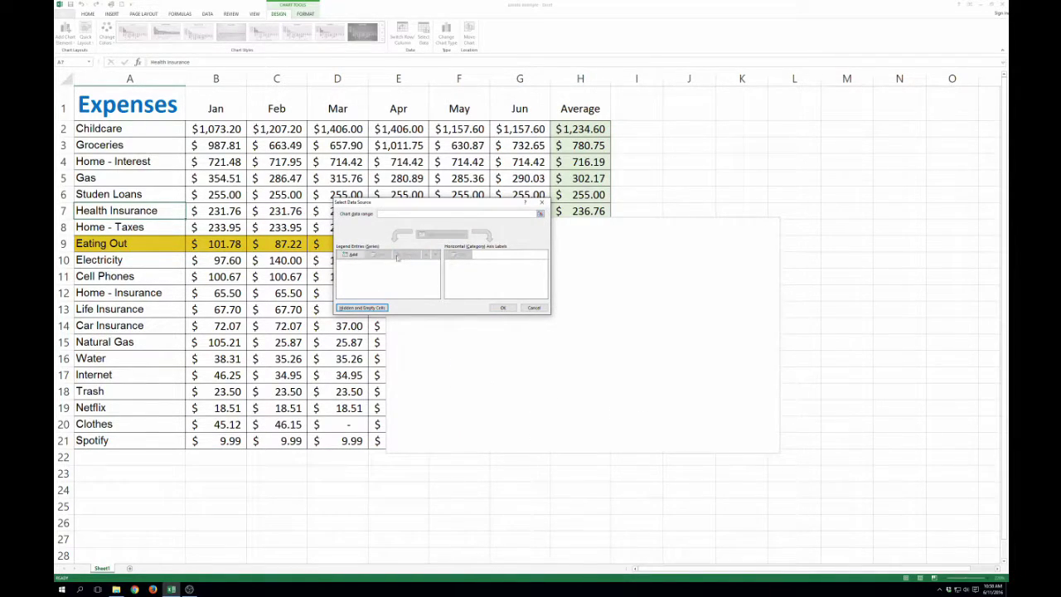
# Add a chart series with A2:A21 as its name and the averages in H2:H21 as its values
pyautogui.click(352, 254)
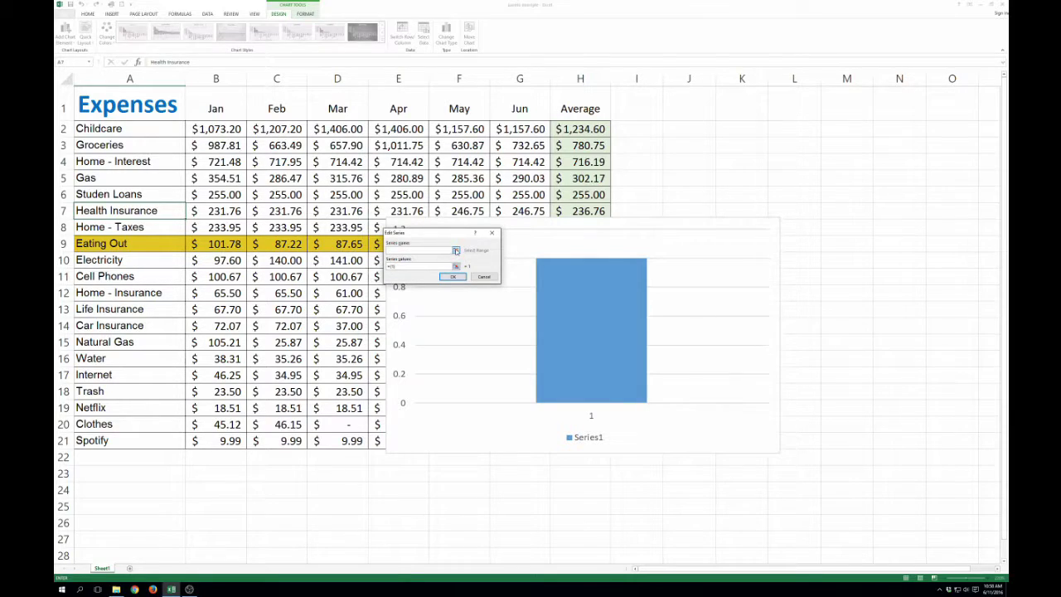
pyautogui.click(455, 250)
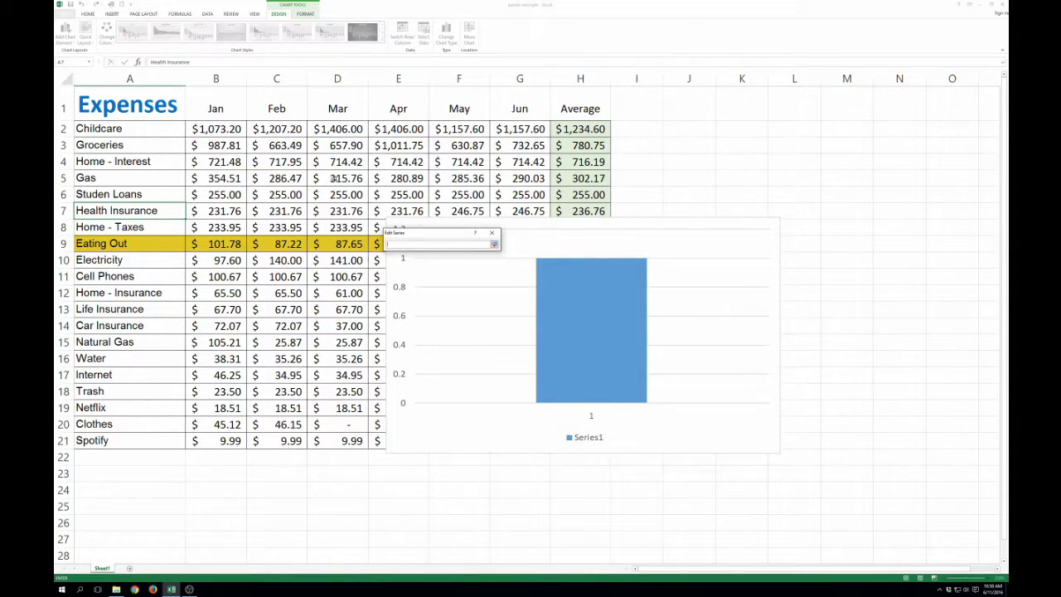
pyautogui.click(135, 129)
pyautogui.moveTo(134, 128); pyautogui.dragTo(165, 438)
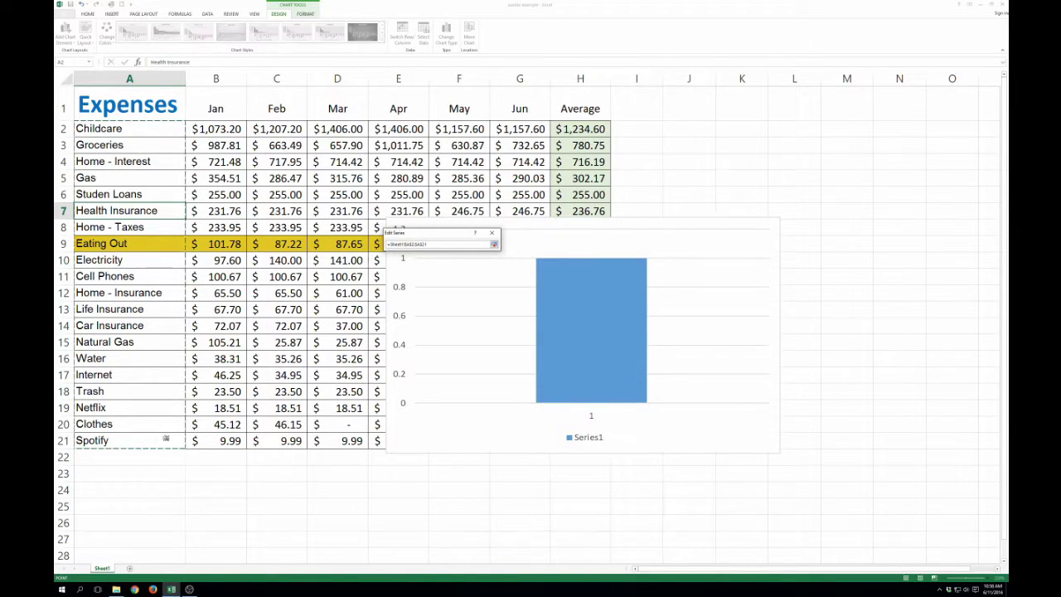
pyautogui.press('Return')
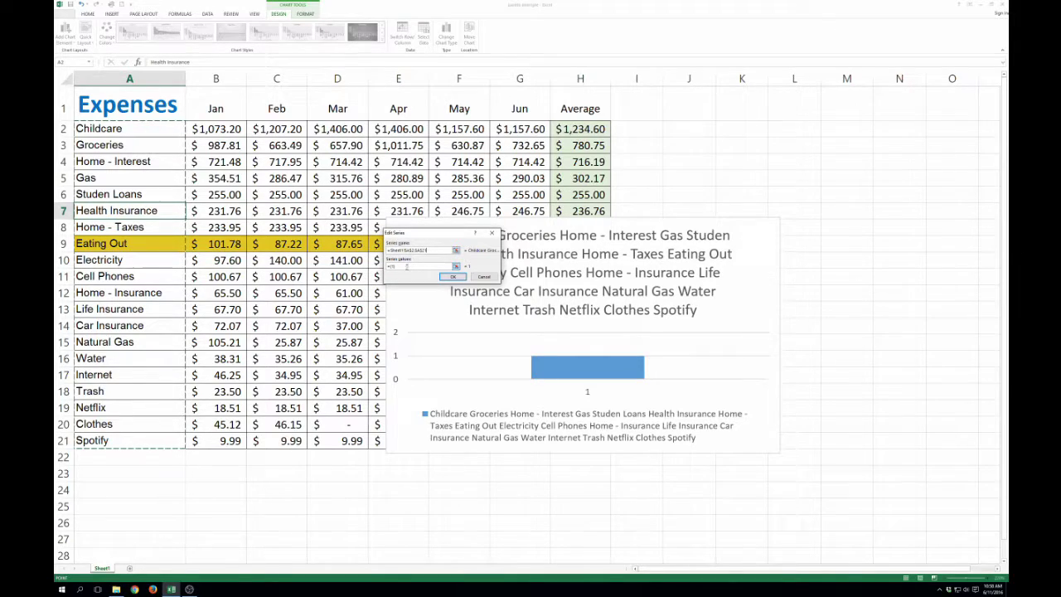
pyautogui.moveTo(409, 266); pyautogui.dragTo(361, 266)
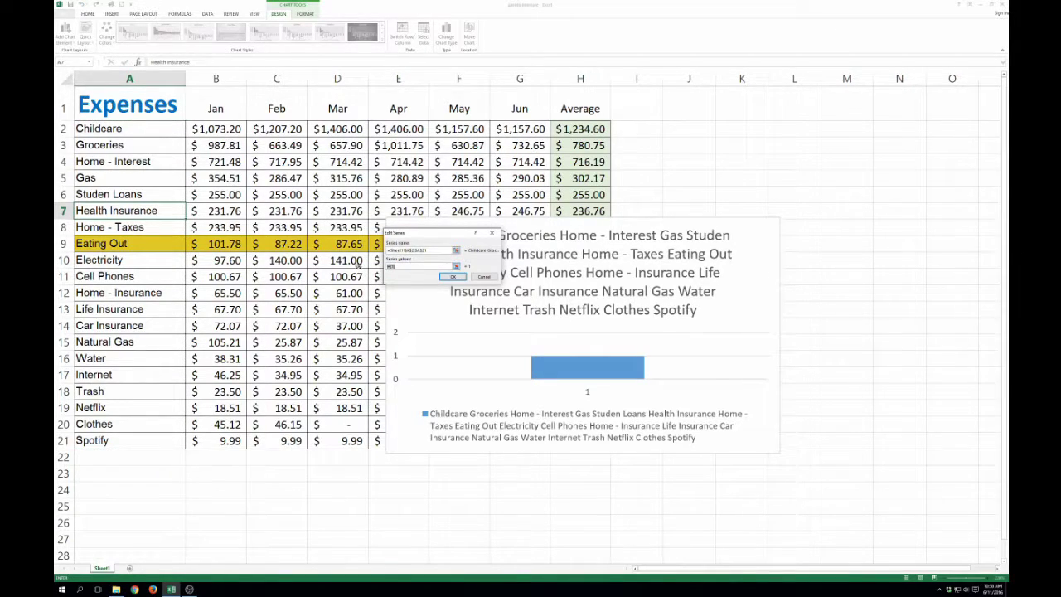
pyautogui.click(455, 266)
pyautogui.moveTo(580, 128); pyautogui.dragTo(599, 440)
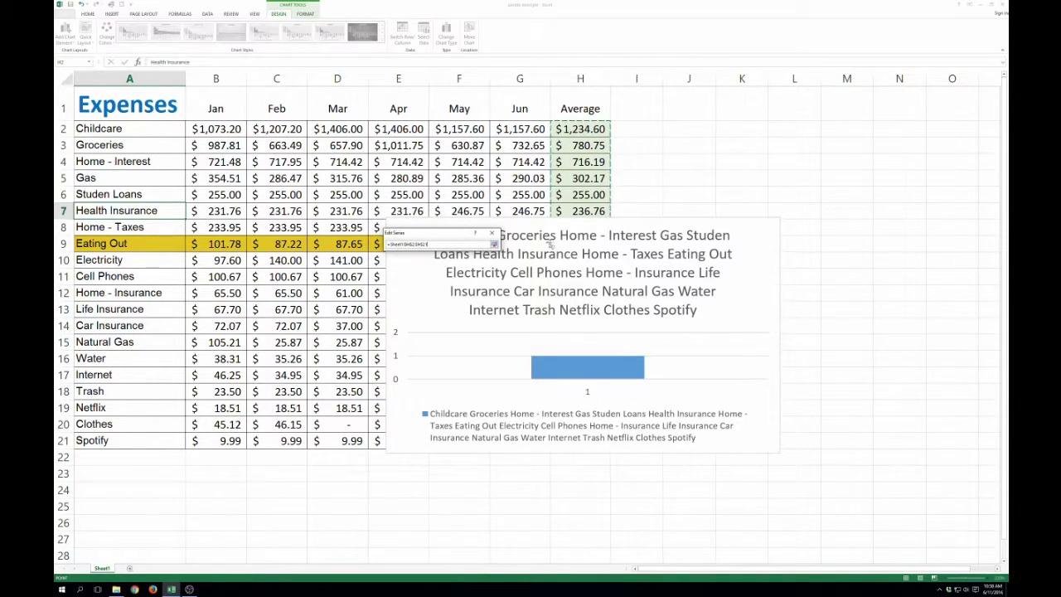
pyautogui.click(494, 244)
pyautogui.click(454, 280)
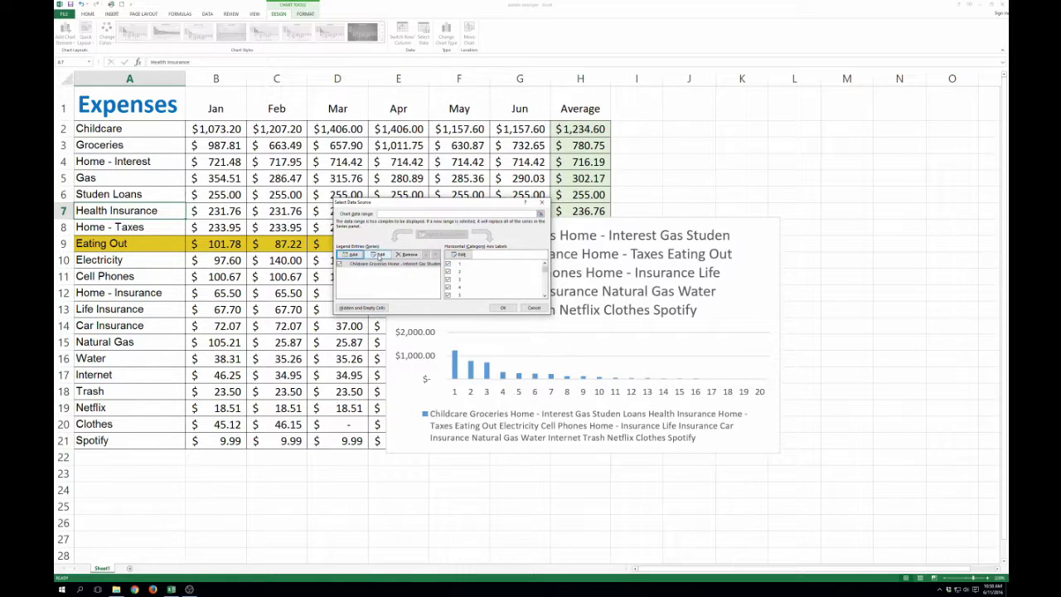
# Clear the series name and use the expense names in A2:A21 as the horizontal axis labels
pyautogui.click(379, 255)
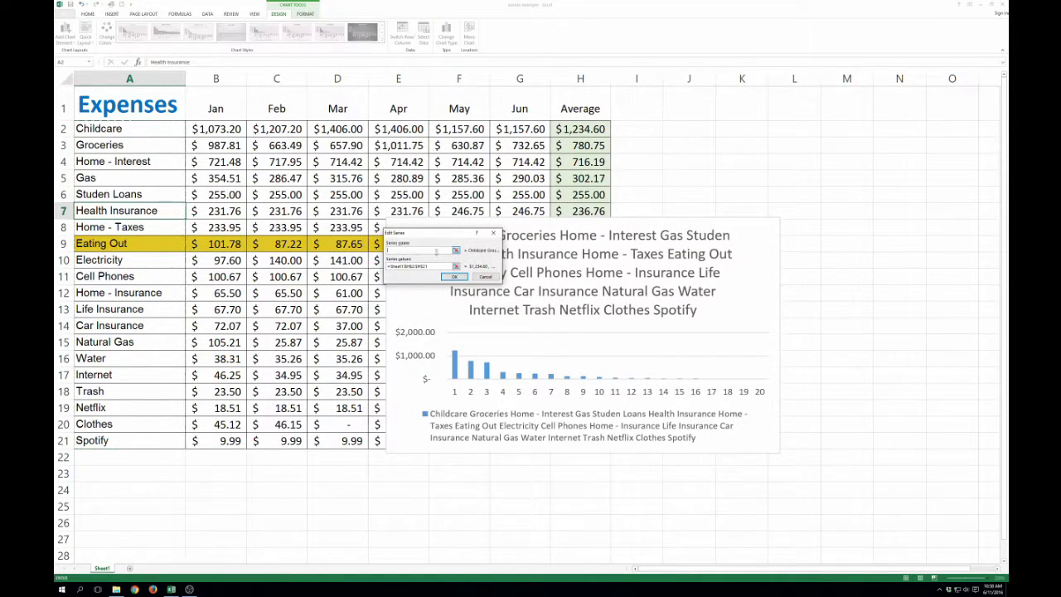
pyautogui.click(454, 277)
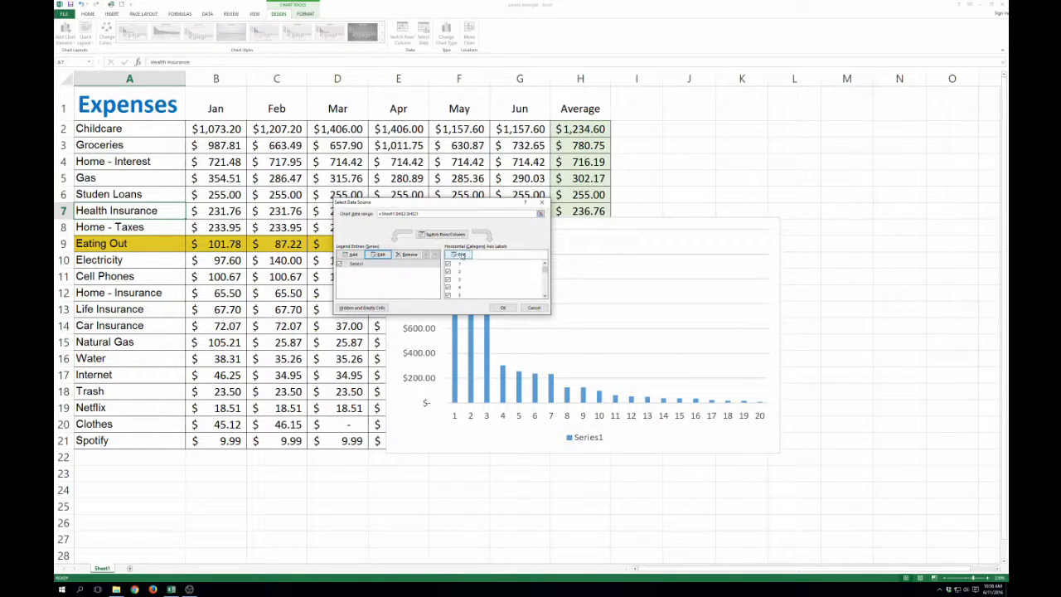
pyautogui.click(462, 254)
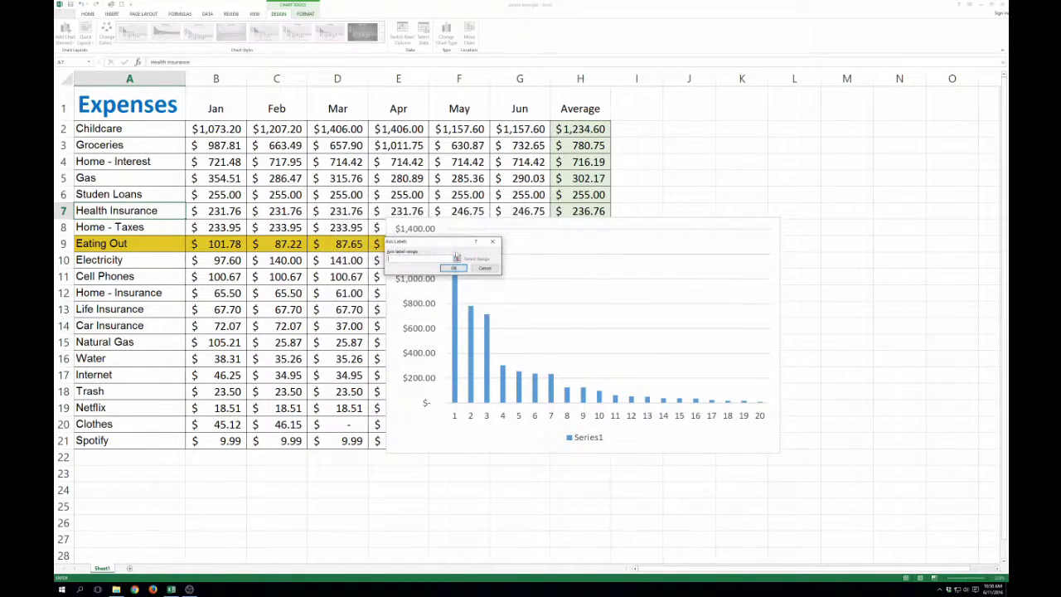
pyautogui.moveTo(155, 130); pyautogui.dragTo(122, 441)
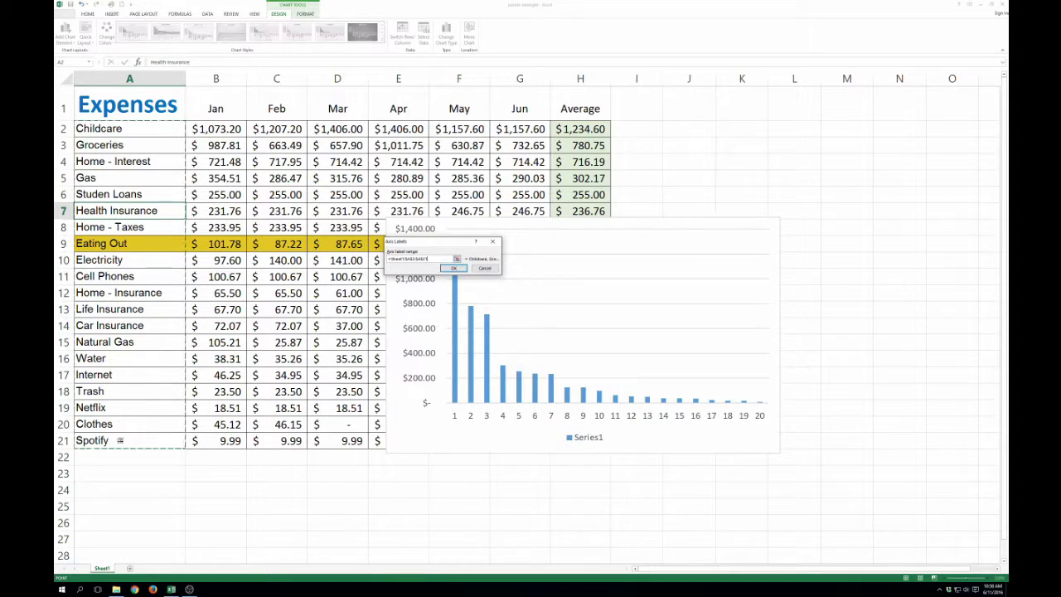
pyautogui.press('Return')
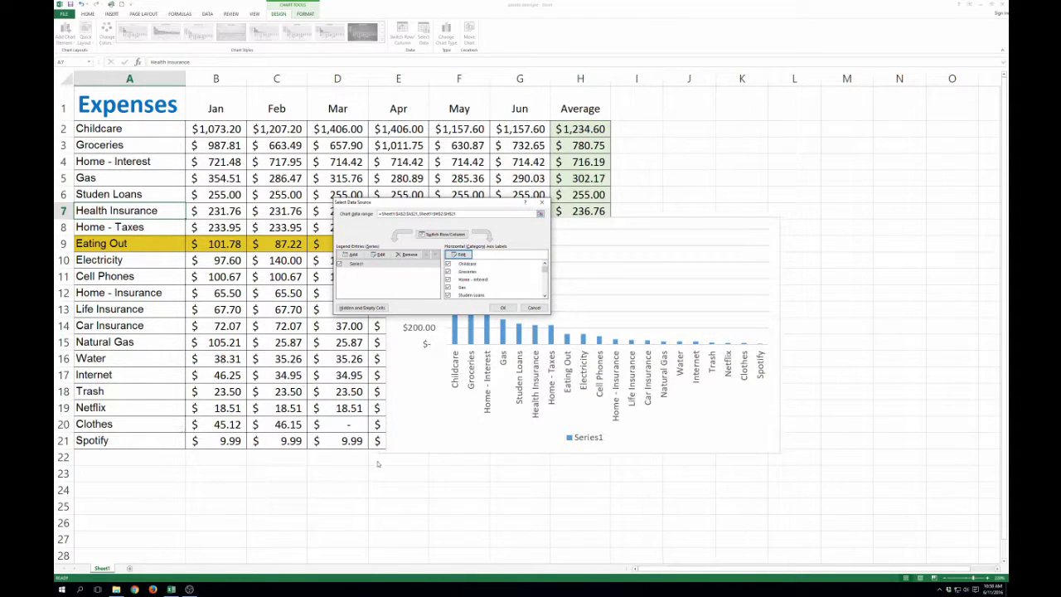
pyautogui.click(502, 307)
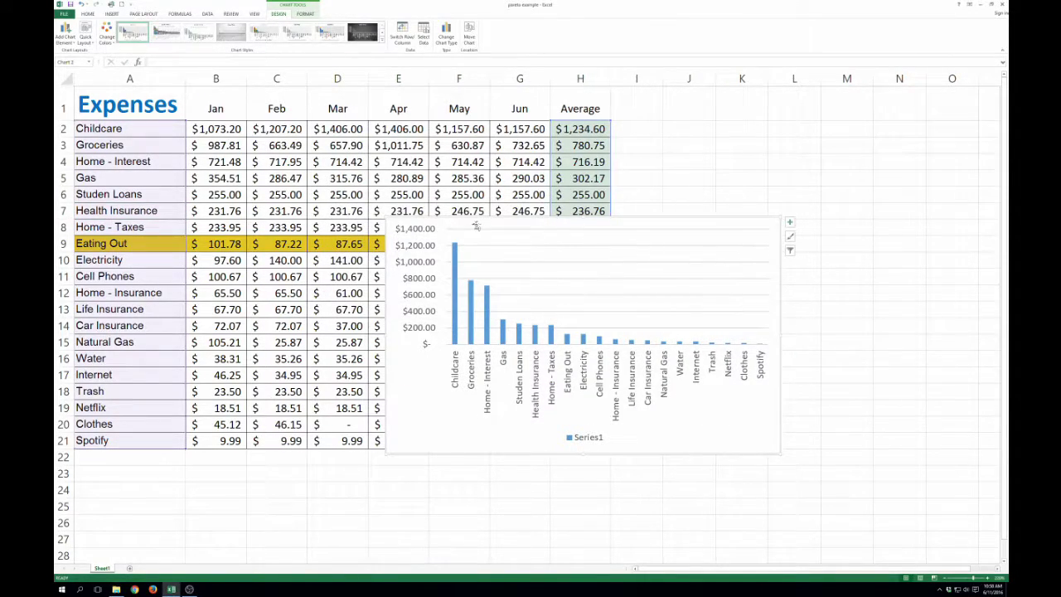
# Move the chart over the expense table and enlarge it so the category labels have more room
pyautogui.moveTo(475, 225); pyautogui.dragTo(348, 195)
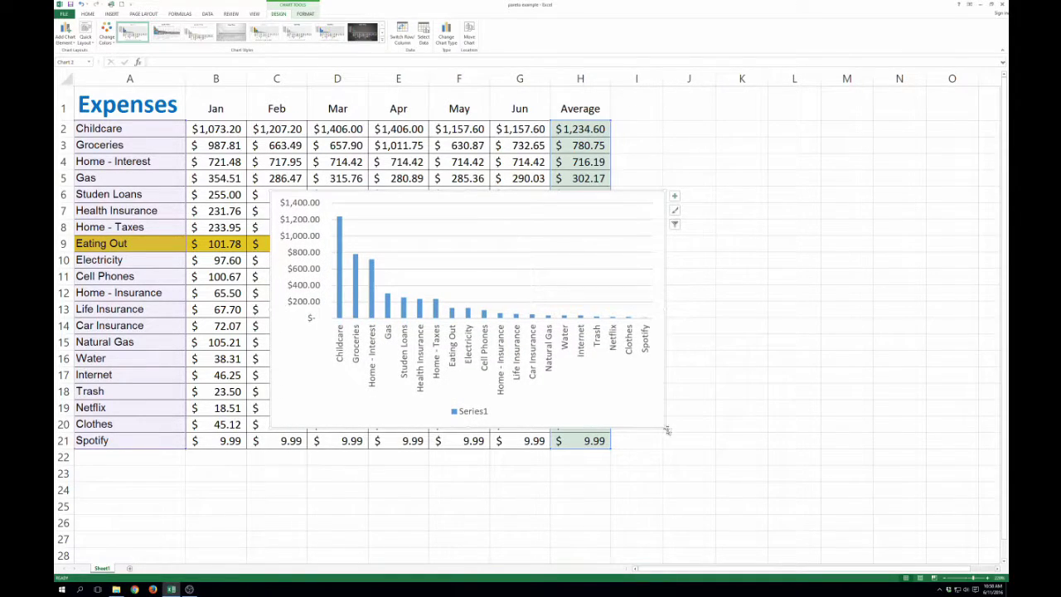
pyautogui.moveTo(673, 433); pyautogui.dragTo(825, 483)
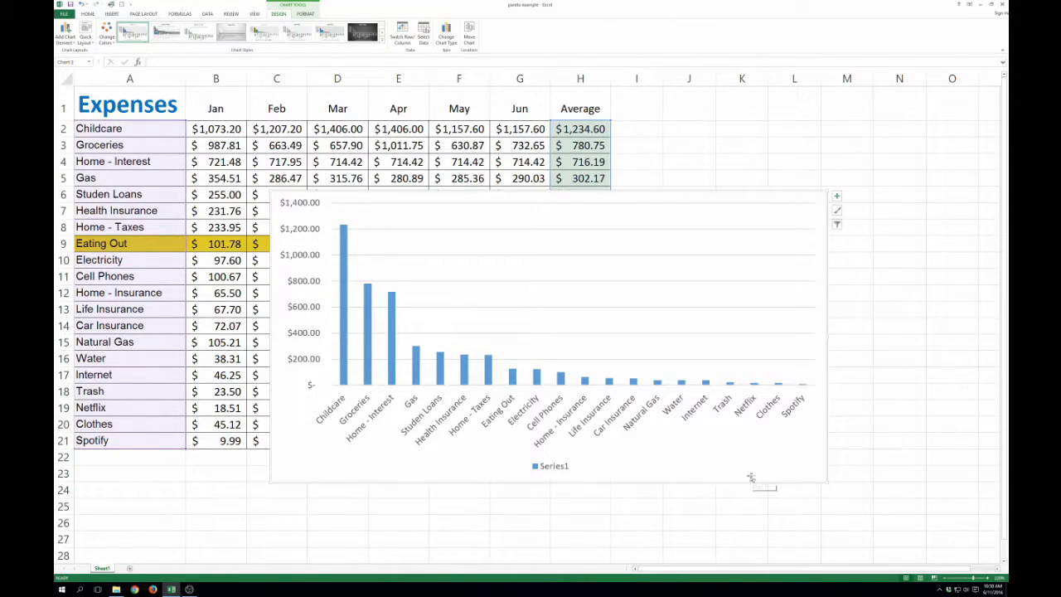
pyautogui.keyDown('ctrl'); pyautogui.scroll(1, 751, 478); pyautogui.keyUp('ctrl')
pyautogui.keyDown('ctrl'); pyautogui.scroll(2, 751, 478); pyautogui.keyUp('ctrl')
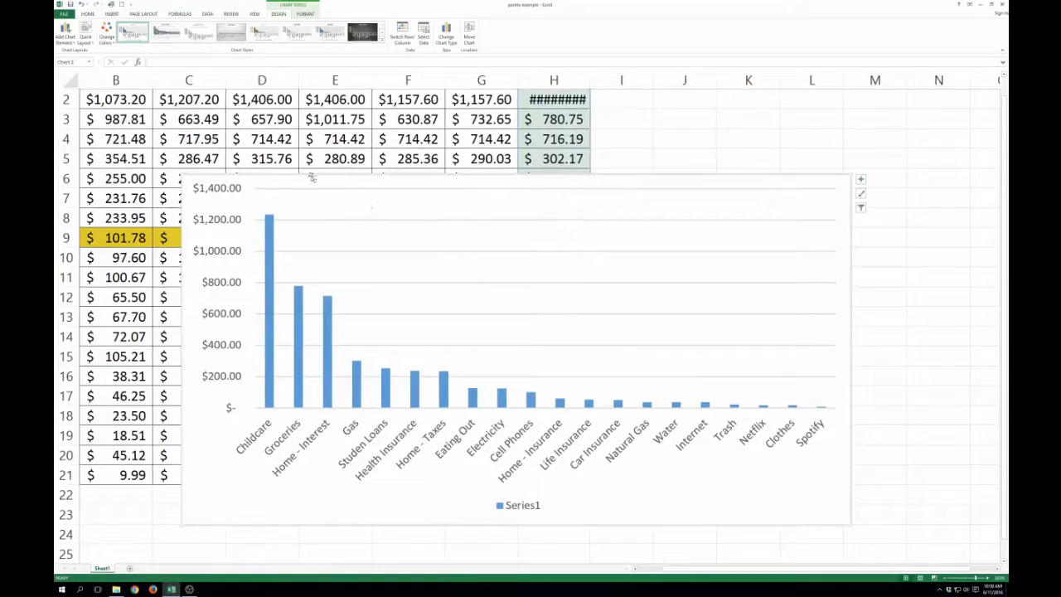
pyautogui.moveTo(311, 178); pyautogui.dragTo(305, 165)
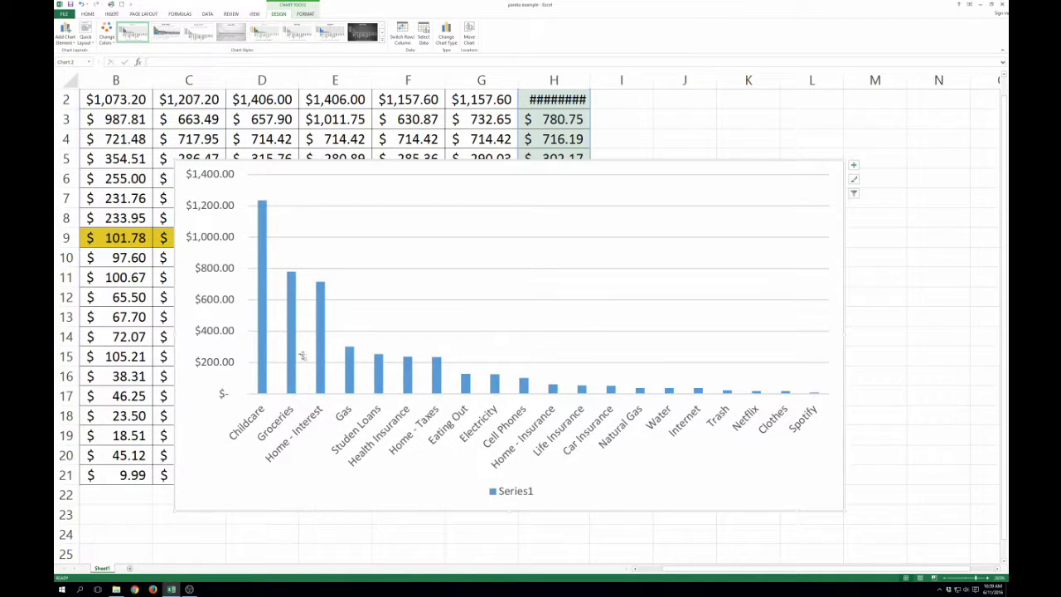
pyautogui.moveTo(318, 320)
pyautogui.moveTo(346, 173); pyautogui.dragTo(338, 170)
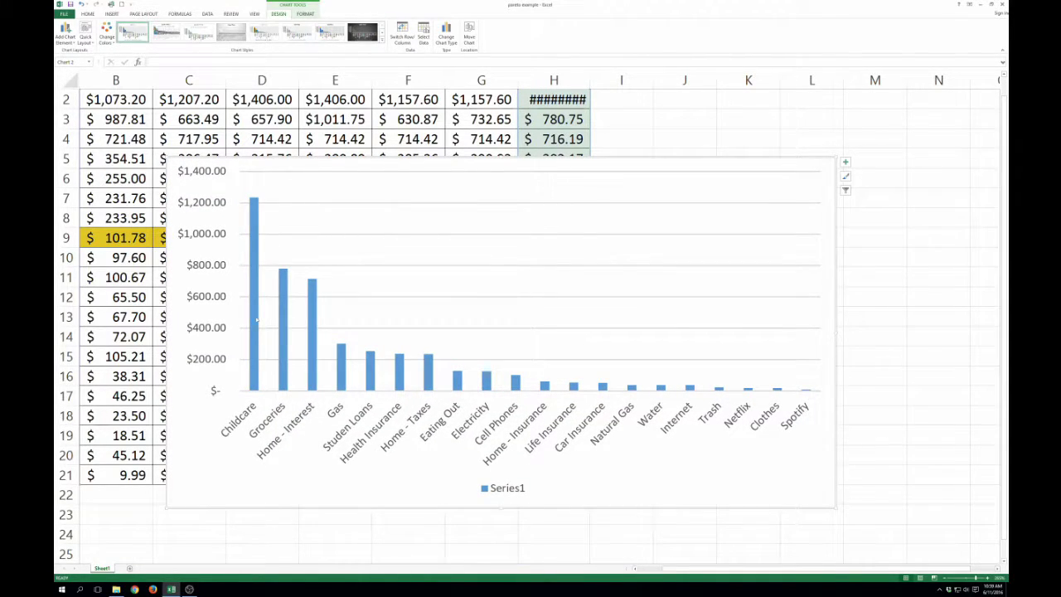
# Examine the values of the Childcare, Groceries and Health Insurance bars in the chart
pyautogui.moveTo(251, 332)
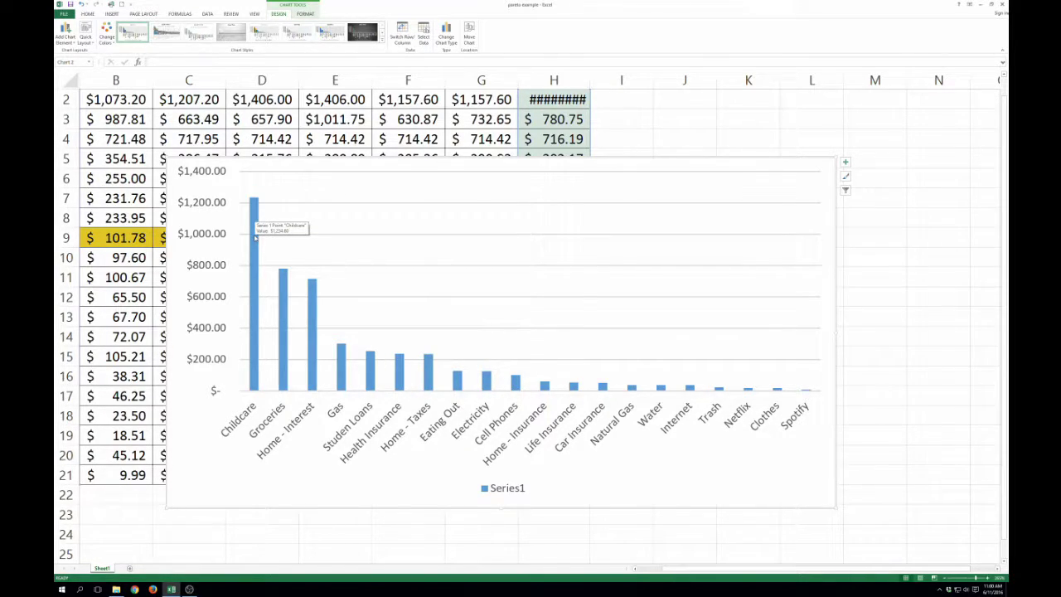
pyautogui.moveTo(285, 280)
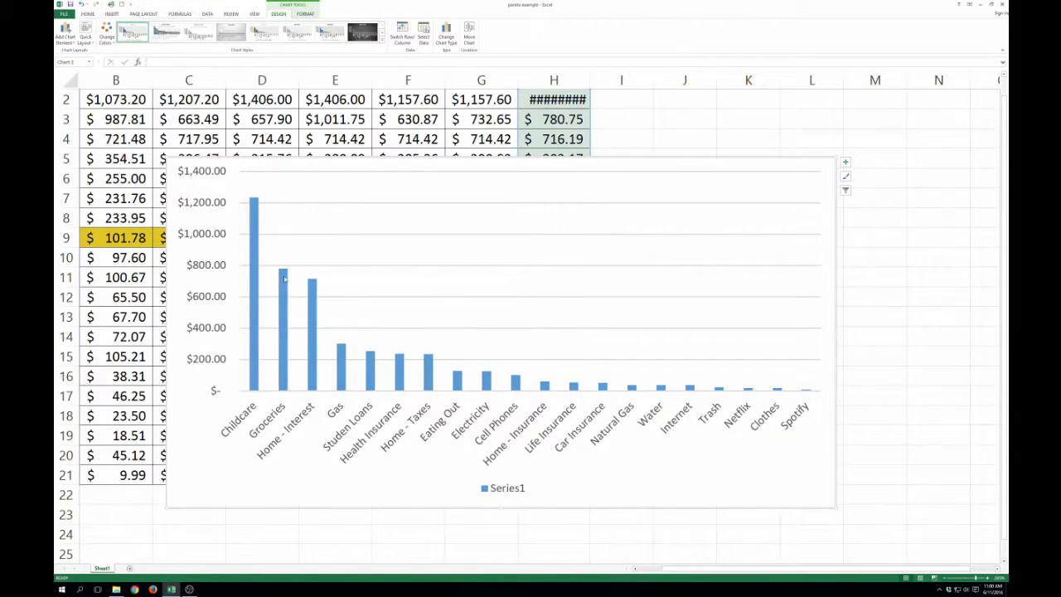
pyautogui.moveTo(284, 304)
pyautogui.moveTo(398, 369)
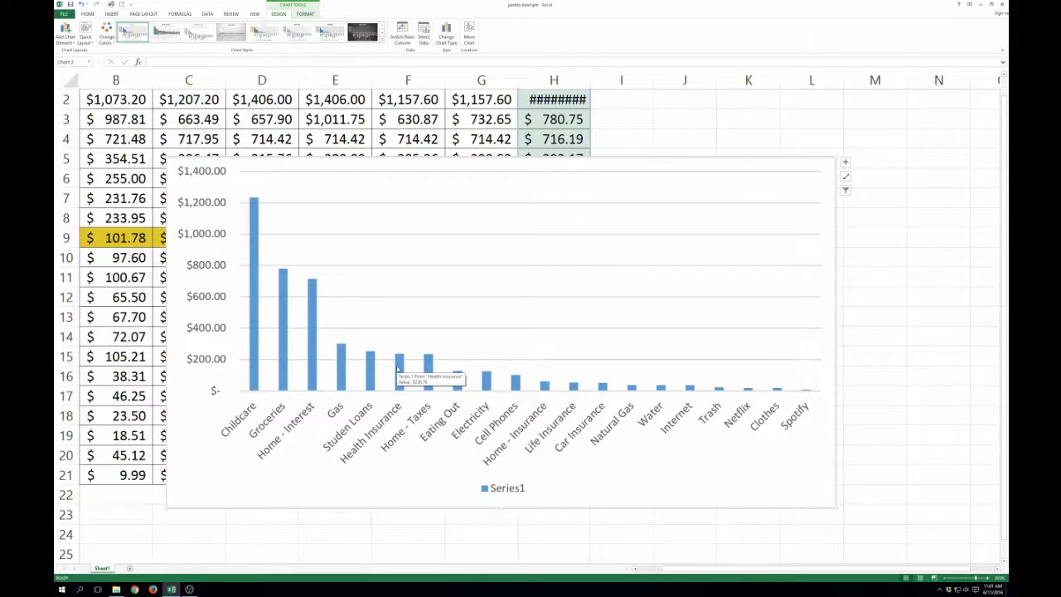